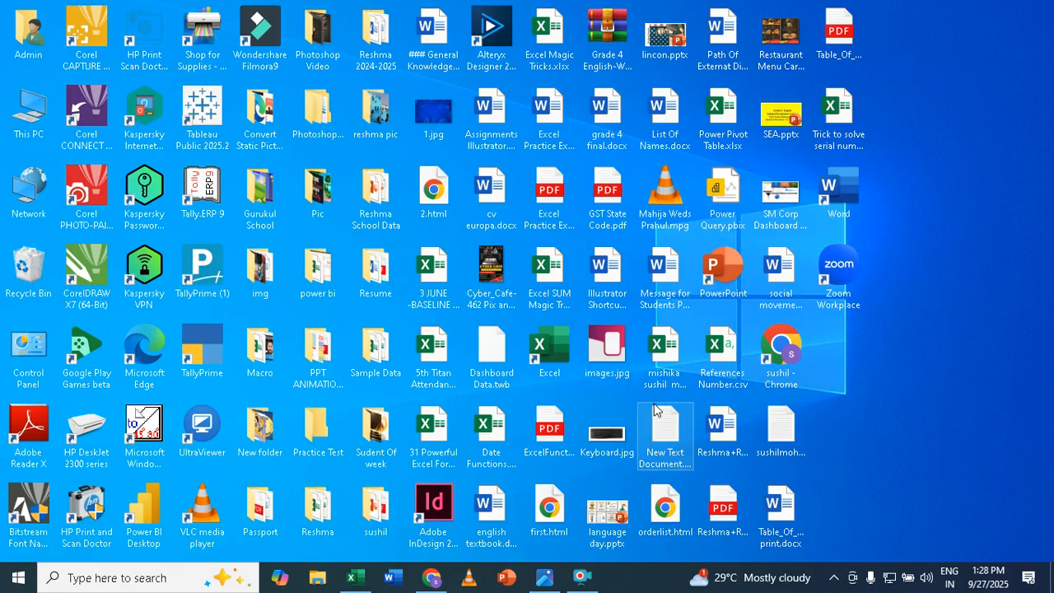
Switch to the Excel workbook, copy the Month and Sales table B3:C15 to E3 and I3, and autofit columns I and J
{"action": "left_click", "coordinate": [355, 578]}
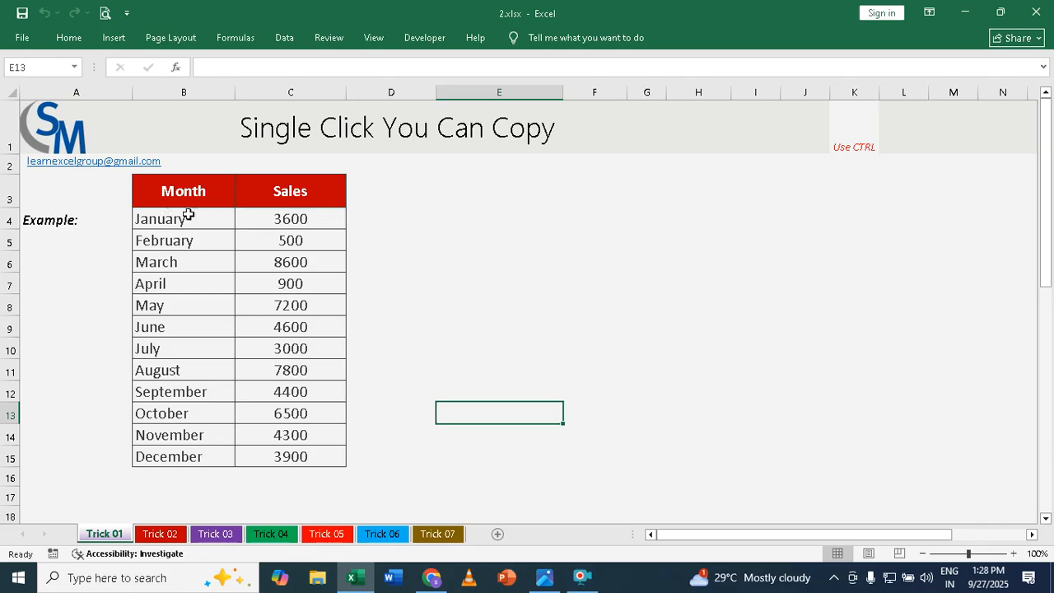
{"action": "left_click_drag", "start_coordinate": [171, 187], "coordinate": [293, 456]}
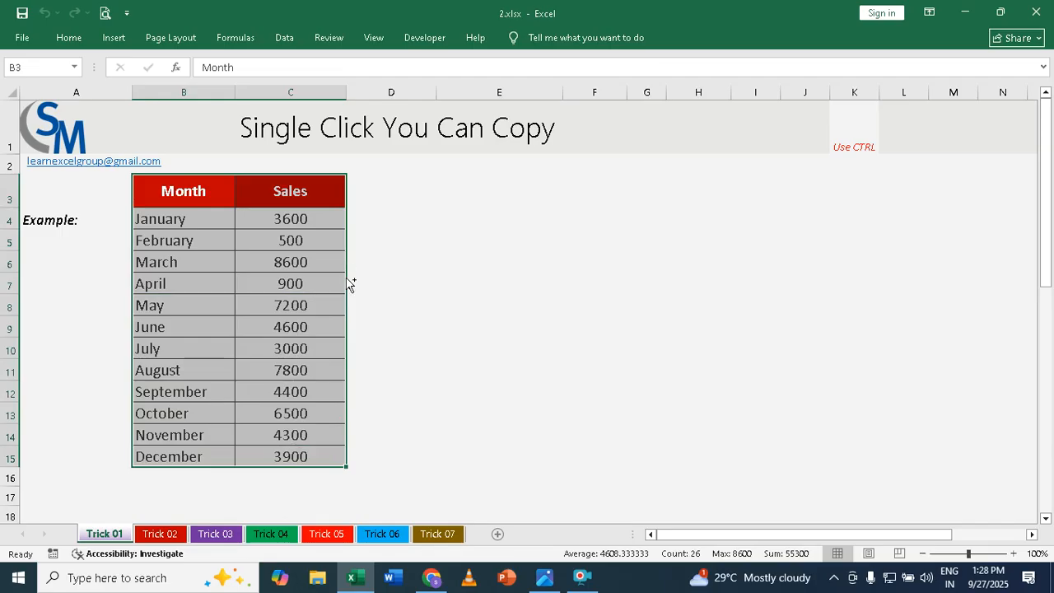
{"action": "left_click_drag", "start_coordinate": [351, 284], "coordinate": [589, 291]}
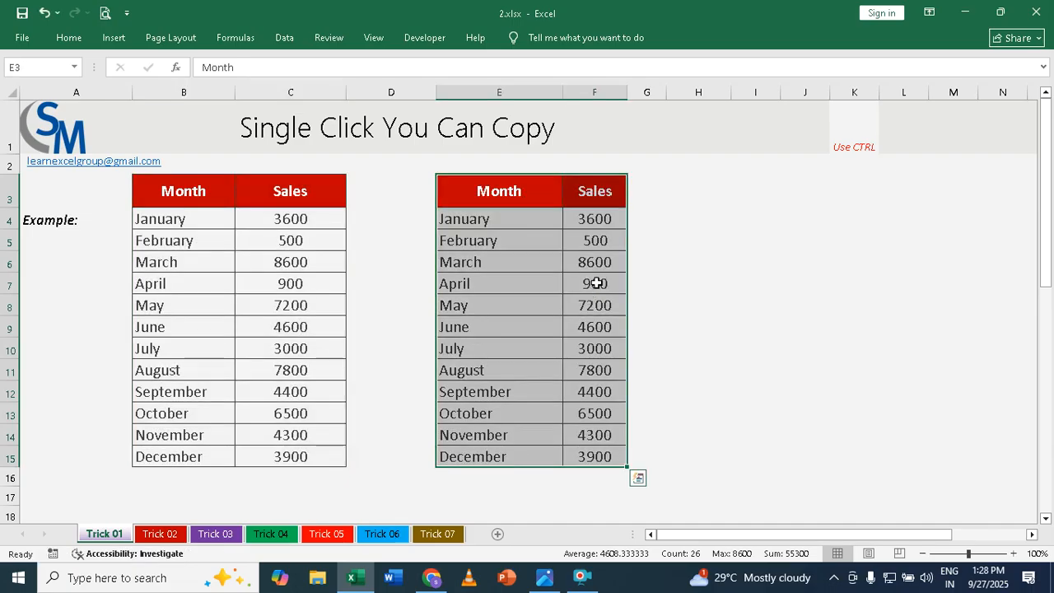
{"action": "left_click_drag", "start_coordinate": [625, 278], "coordinate": [781, 289]}
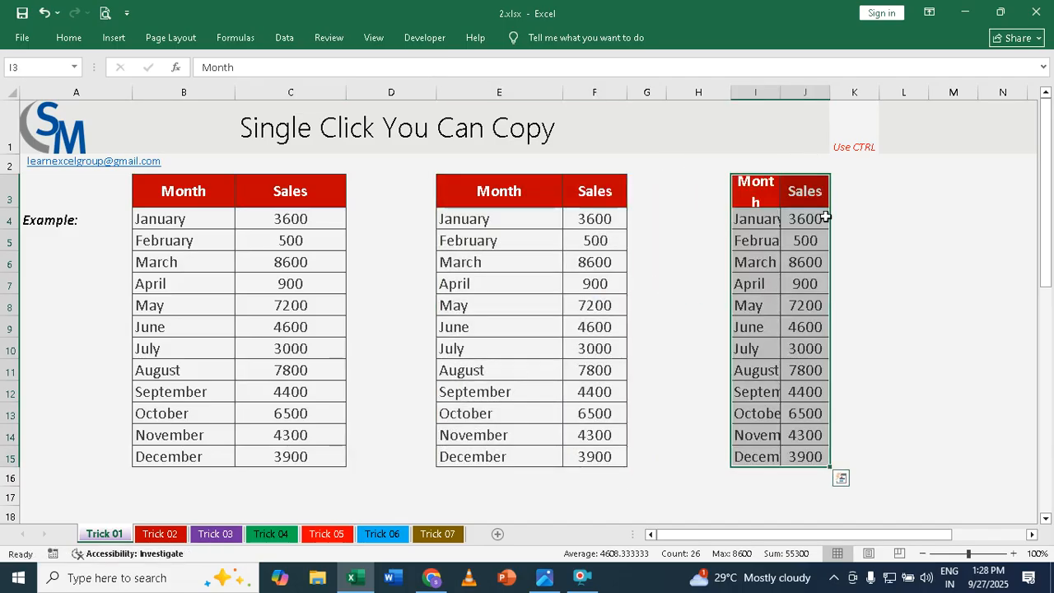
{"action": "double_click", "coordinate": [780, 87]}
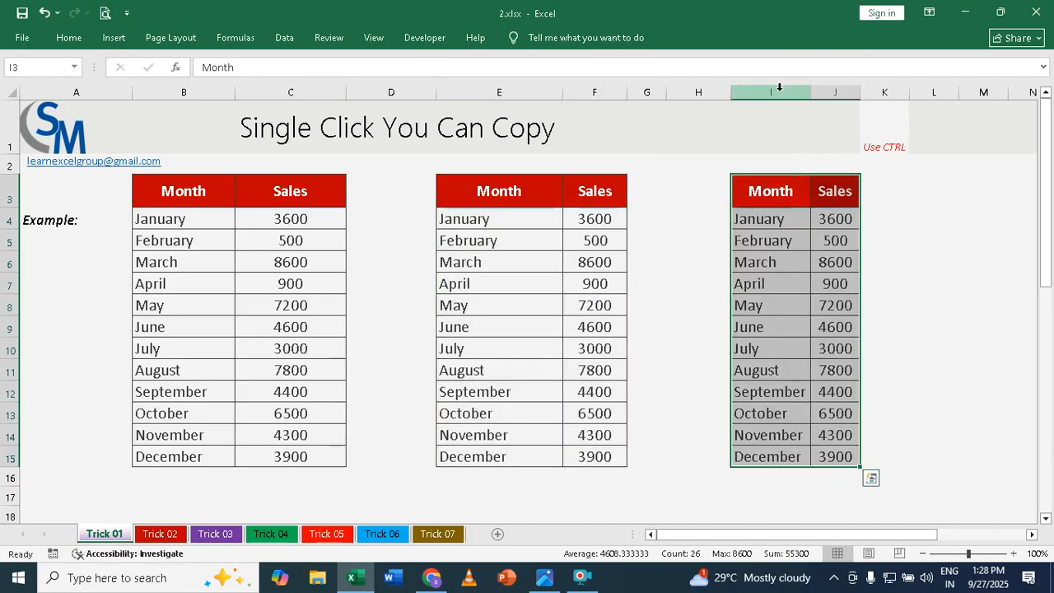
{"action": "double_click", "coordinate": [860, 88]}
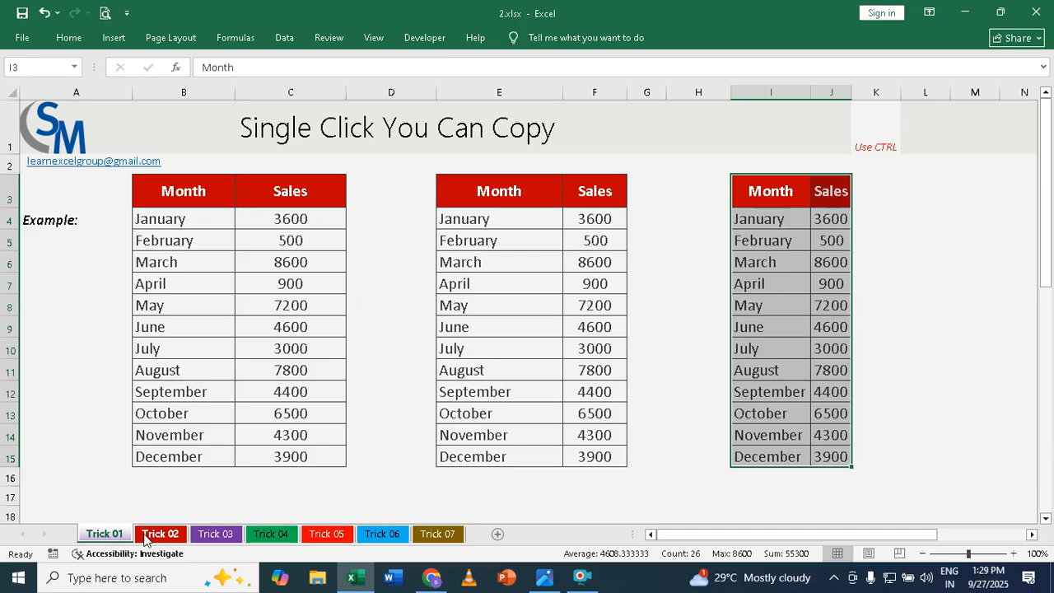
On the Trick 02 sheet, show the Office Clipboard and collect copies of ranges B3:C8 and E9:F15
{"action": "left_click", "coordinate": [160, 533]}
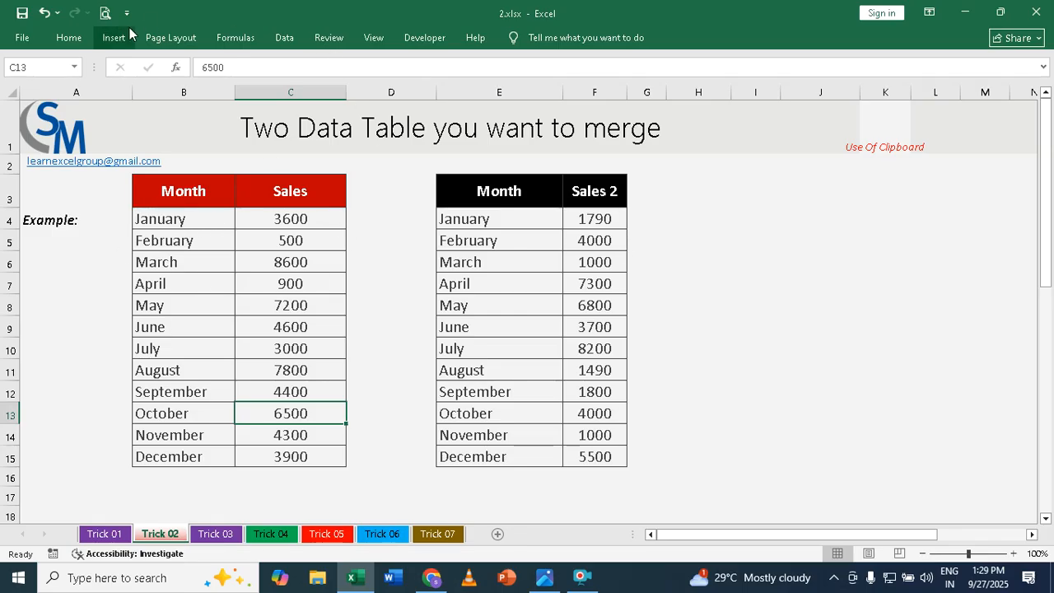
{"action": "left_click", "coordinate": [66, 38]}
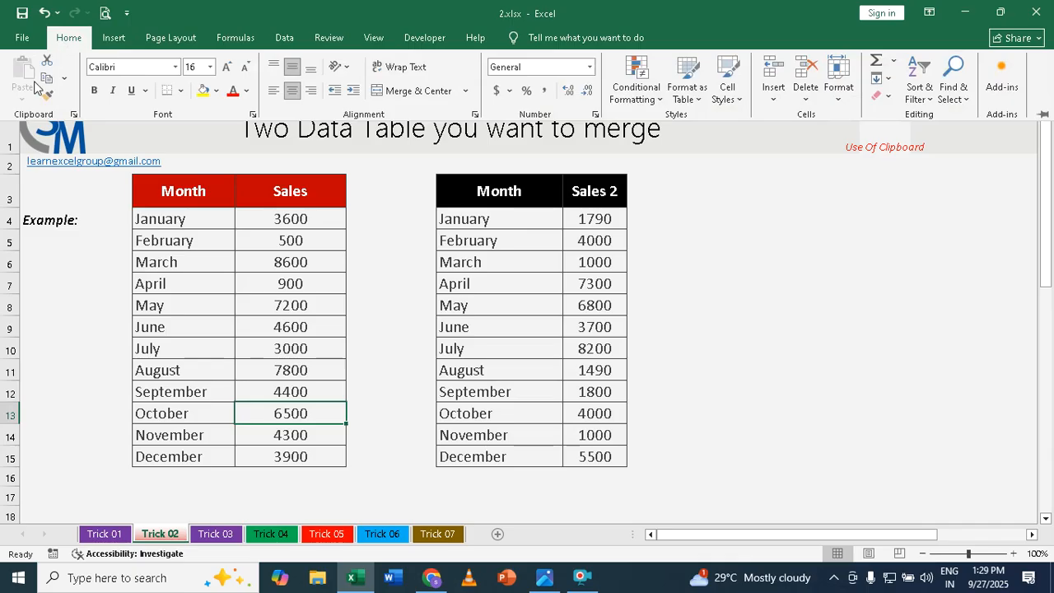
{"action": "left_click", "coordinate": [74, 114]}
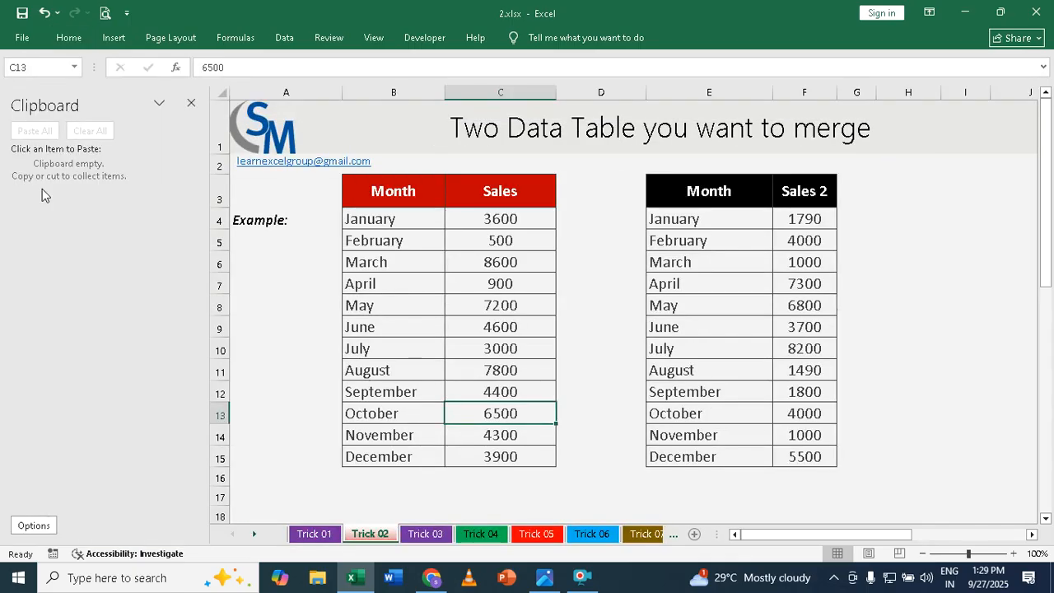
{"action": "left_click_drag", "start_coordinate": [367, 191], "coordinate": [499, 303]}
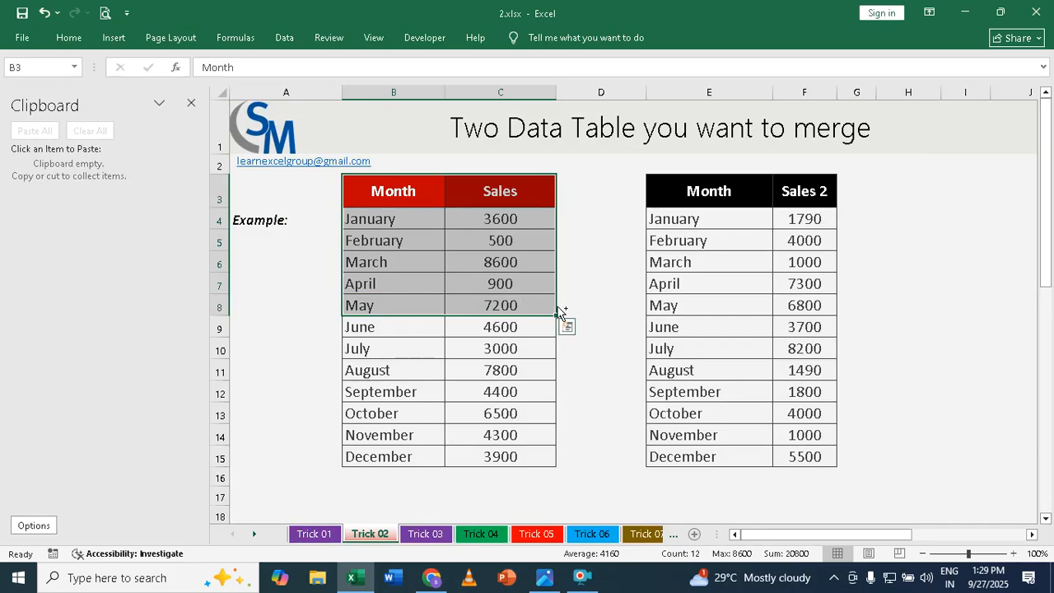
{"action": "key", "text": "ctrl+c"}
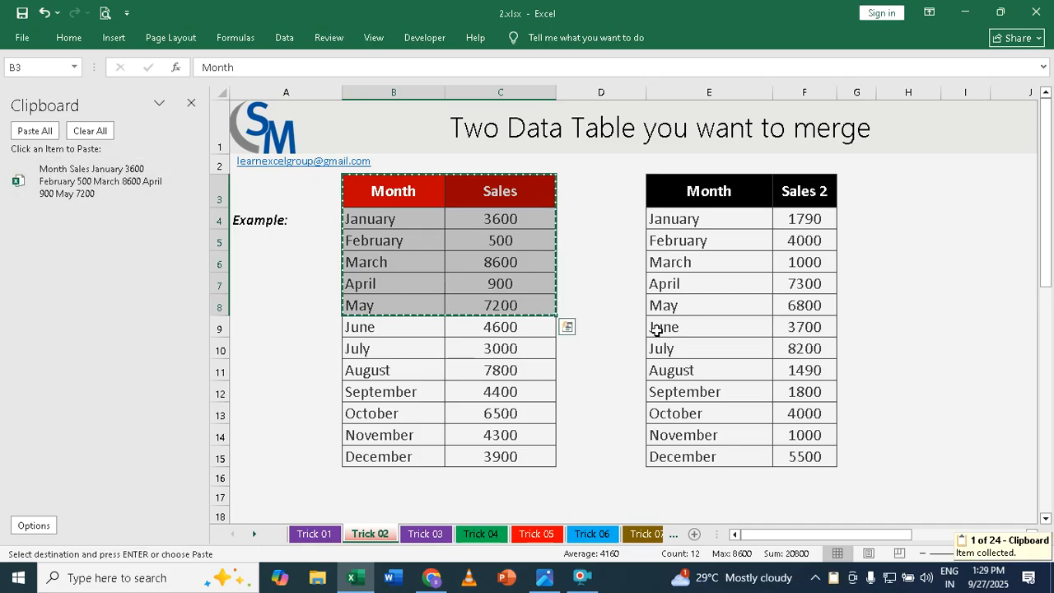
{"action": "left_click_drag", "start_coordinate": [667, 327], "coordinate": [802, 456]}
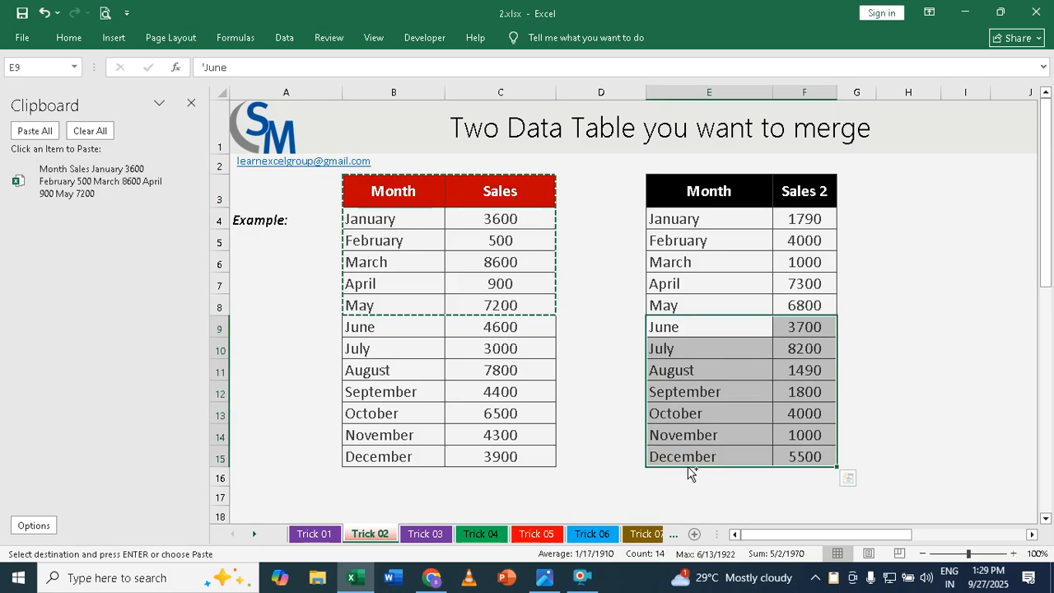
{"action": "key", "text": "ctrl+c"}
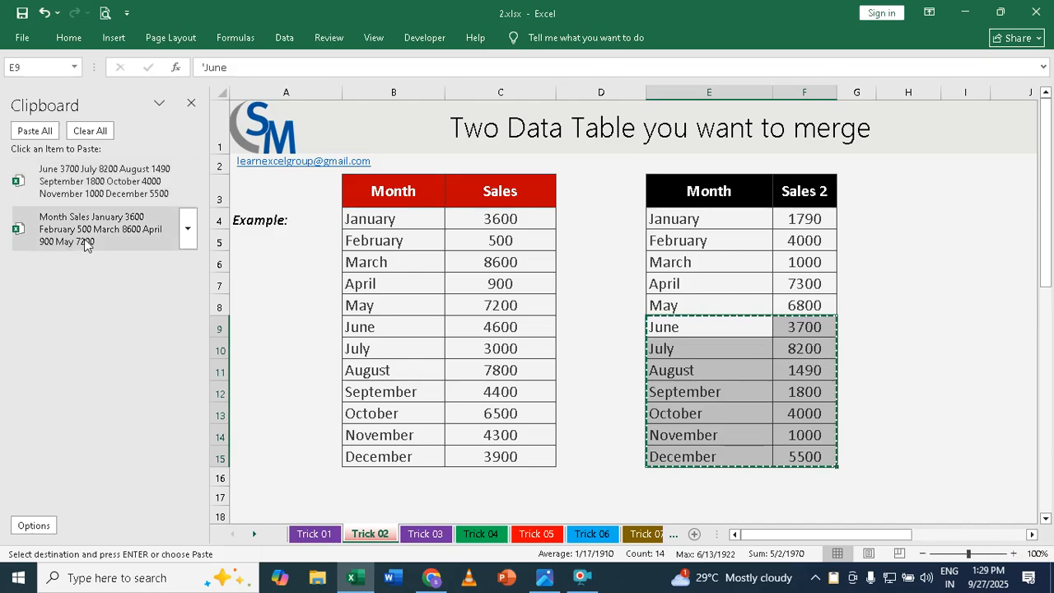
Paste all collected clipboard items at cell J3 and autofit columns J and K
{"action": "left_click", "coordinate": [1032, 536]}
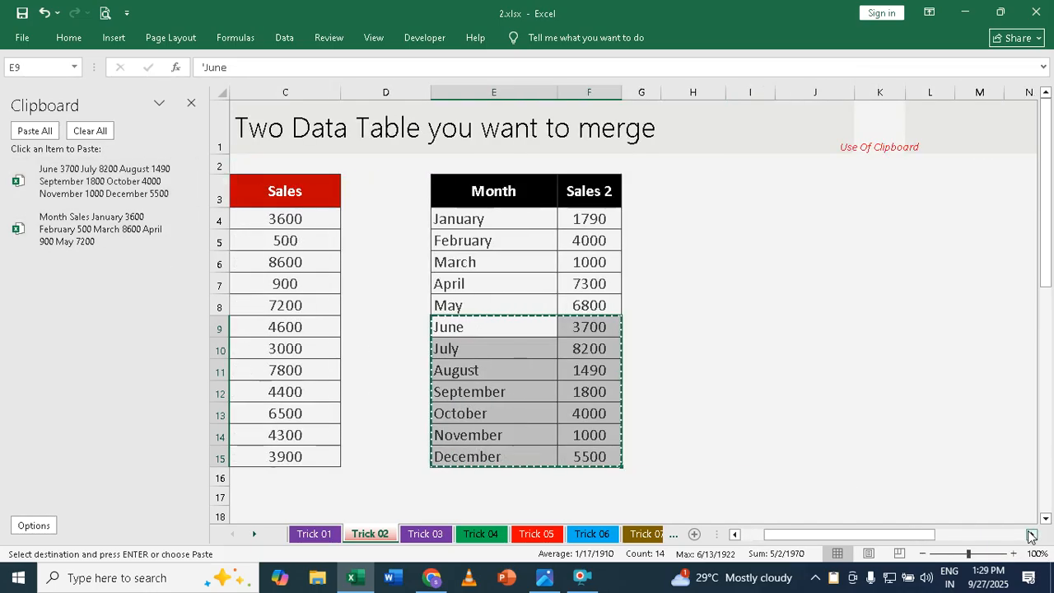
{"action": "left_click", "coordinate": [643, 197]}
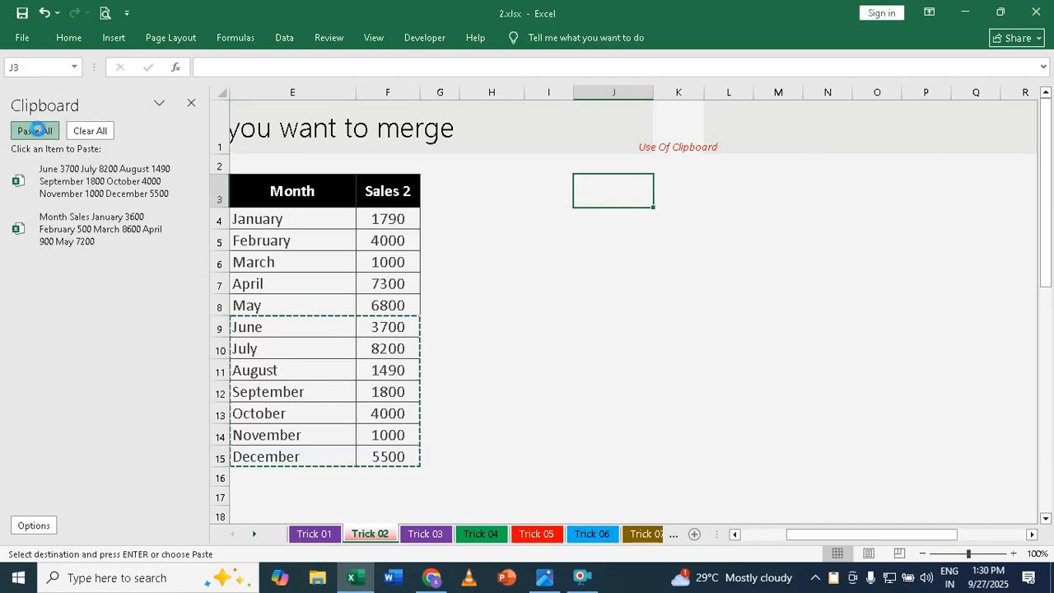
{"action": "left_click", "coordinate": [34, 131]}
{"action": "left_click", "coordinate": [658, 92]}
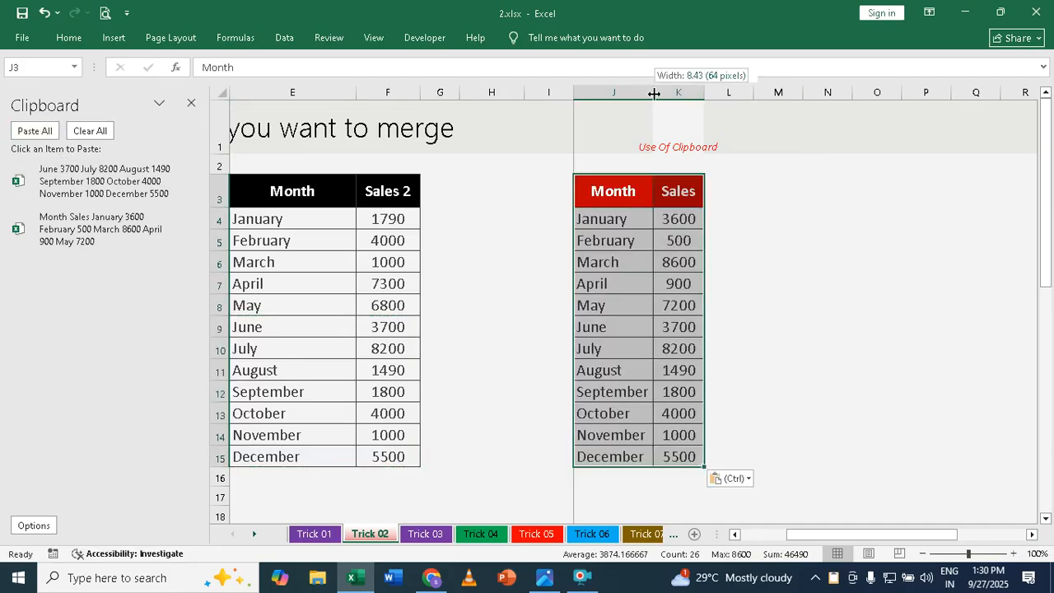
{"action": "double_click", "coordinate": [703, 92]}
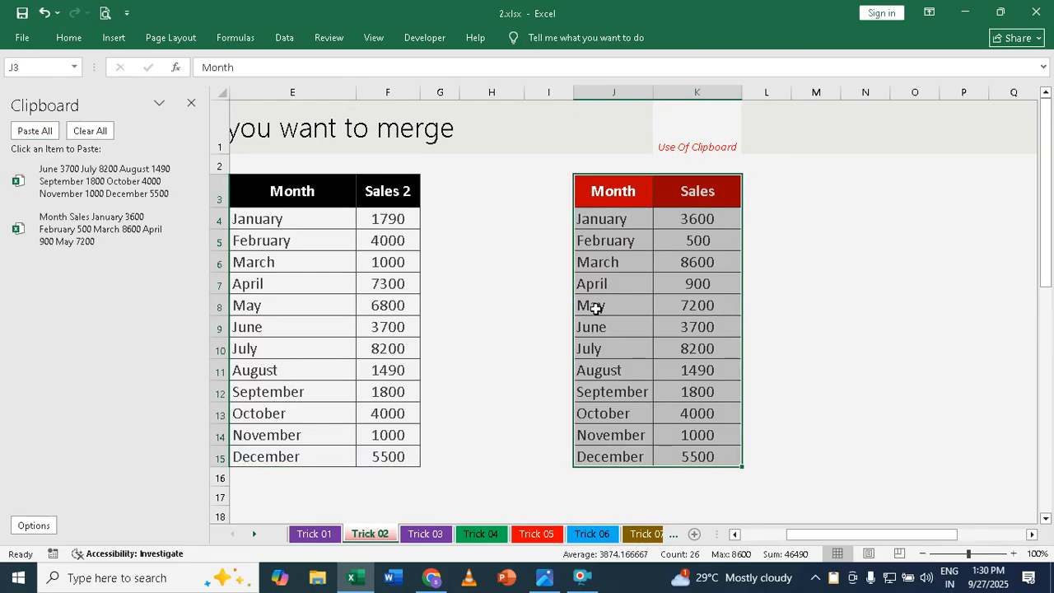
{"action": "left_click_drag", "start_coordinate": [594, 328], "coordinate": [686, 458]}
{"action": "left_click", "coordinate": [792, 428]}
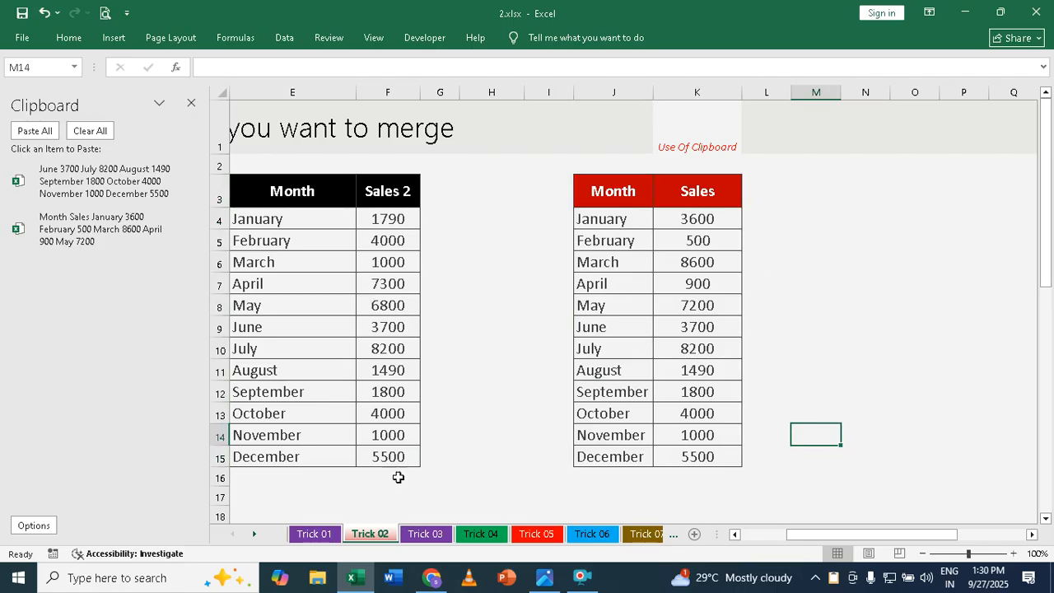
On the Trick 03 sheet, insert a default column chart of B3:C15 and fit it at a reduced size beside the table
{"action": "left_click", "coordinate": [425, 534]}
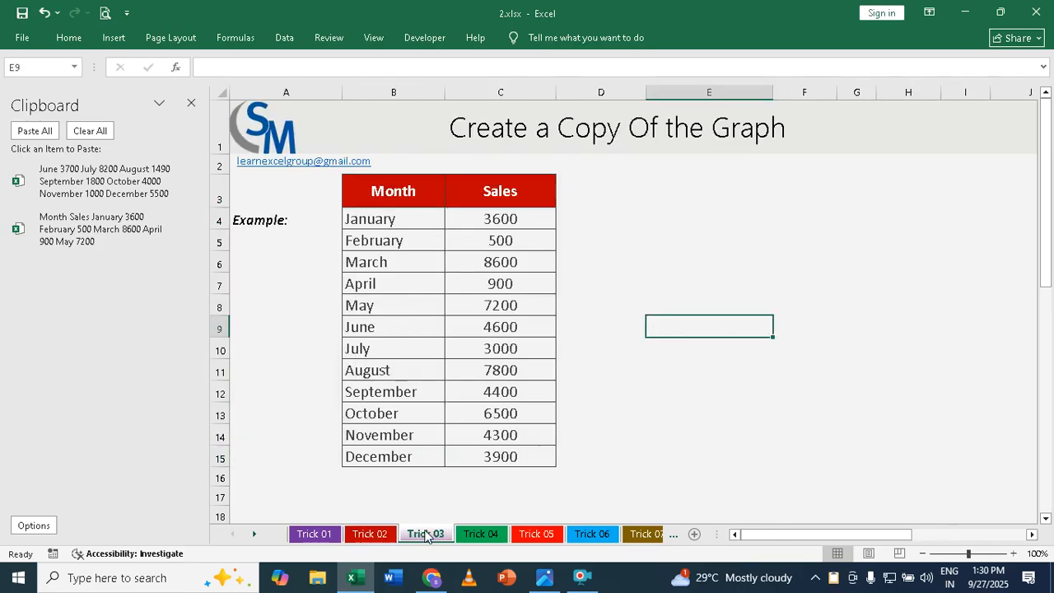
{"action": "left_click", "coordinate": [191, 102]}
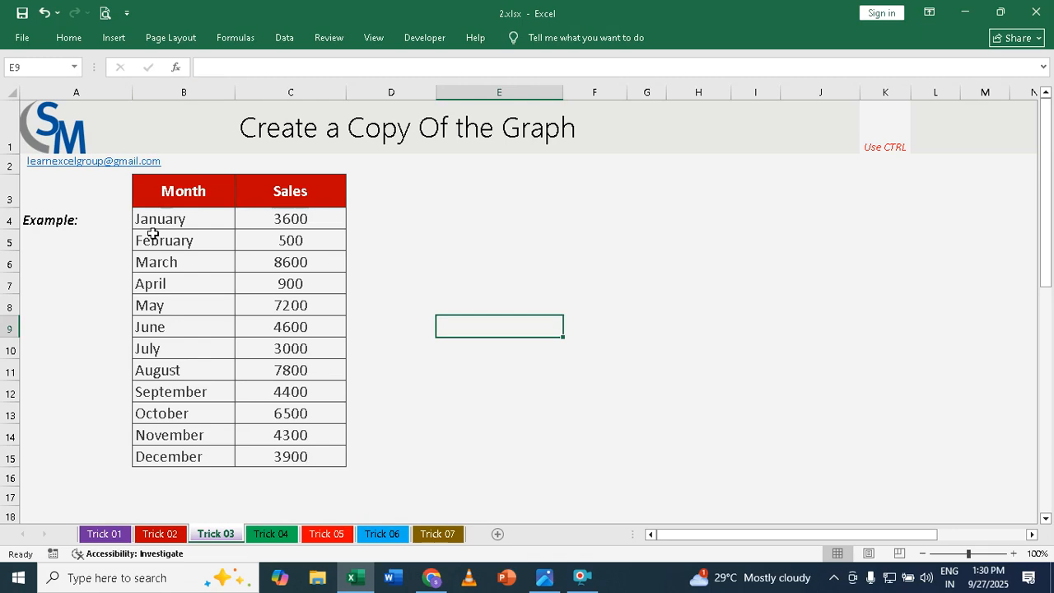
{"action": "left_click_drag", "start_coordinate": [173, 191], "coordinate": [288, 451]}
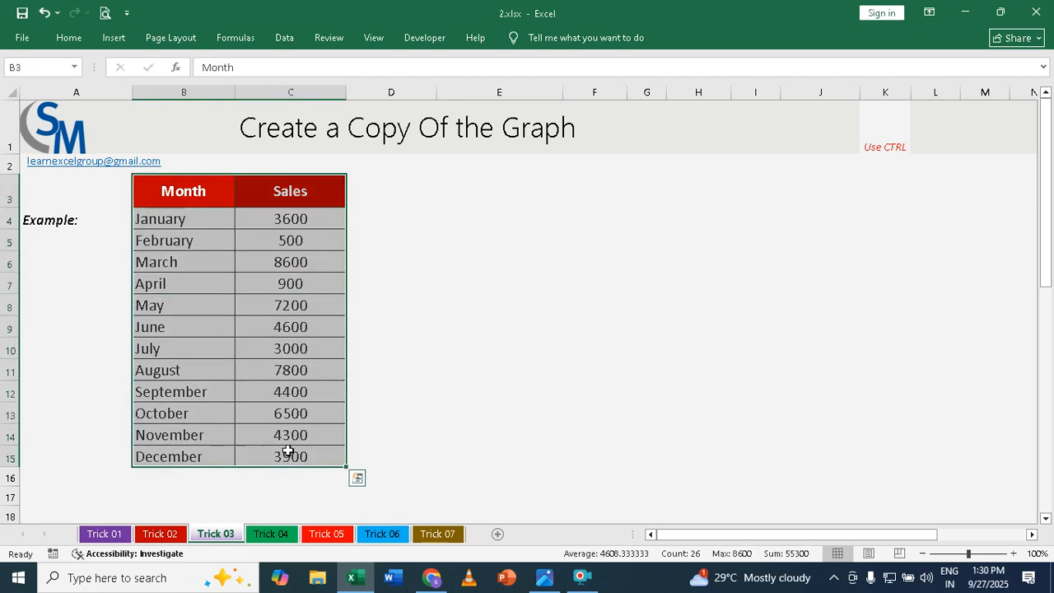
{"action": "key", "text": "alt+F1"}
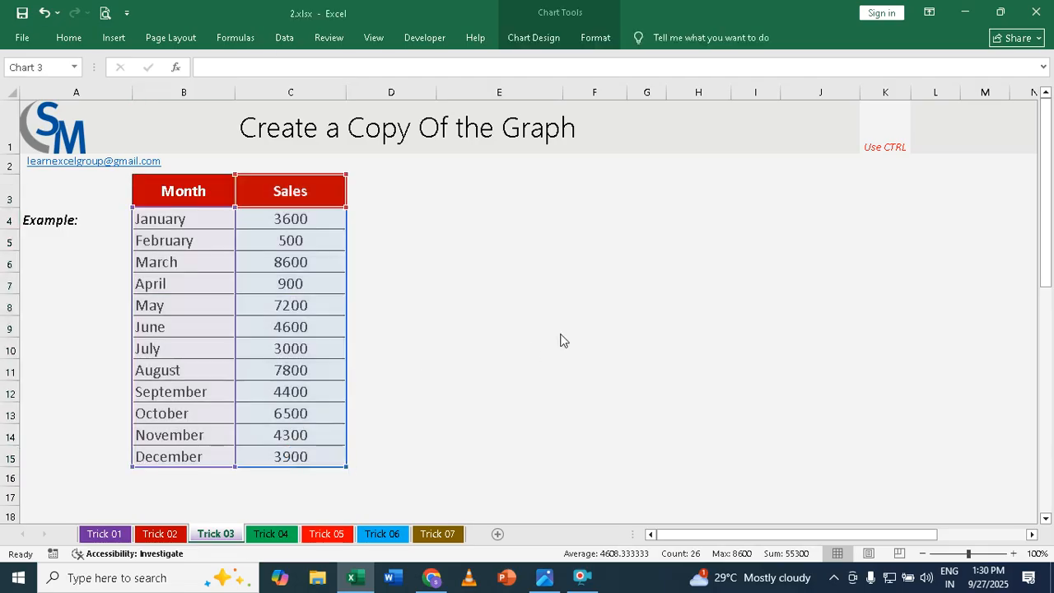
{"action": "left_click_drag", "start_coordinate": [446, 204], "coordinate": [507, 184]}
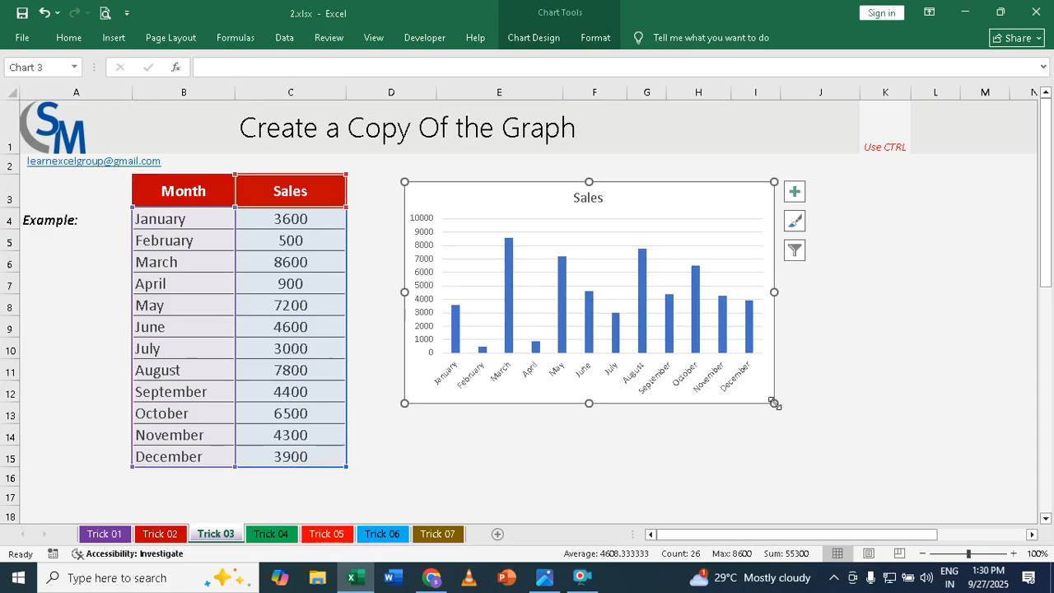
{"action": "left_click_drag", "start_coordinate": [774, 403], "coordinate": [710, 325]}
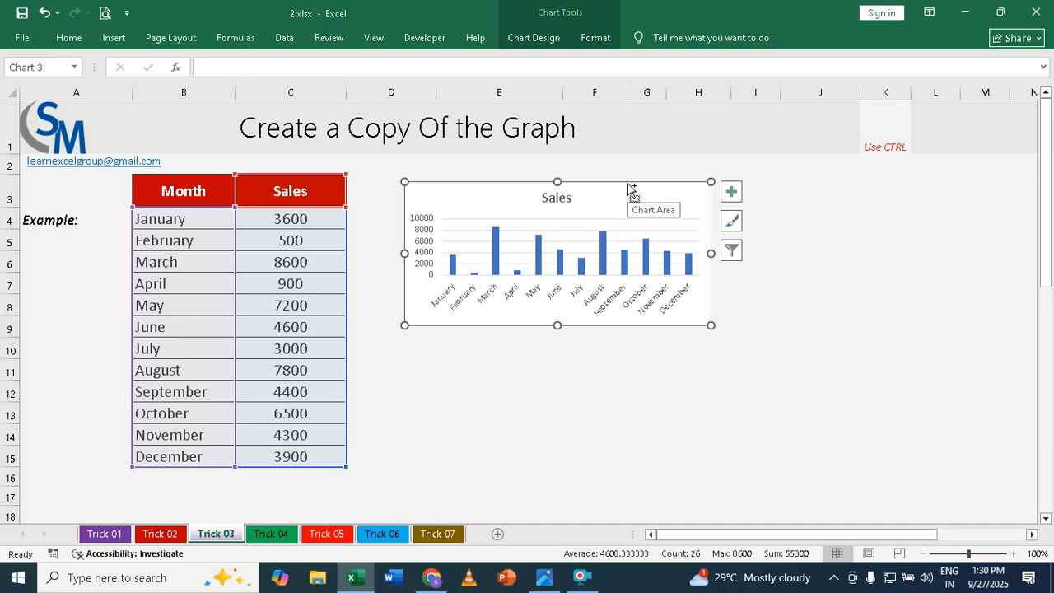
Duplicate the Sales chart twice, placing one copy below the original and the other beside it
{"action": "left_click_drag", "start_coordinate": [631, 191], "coordinate": [626, 349]}
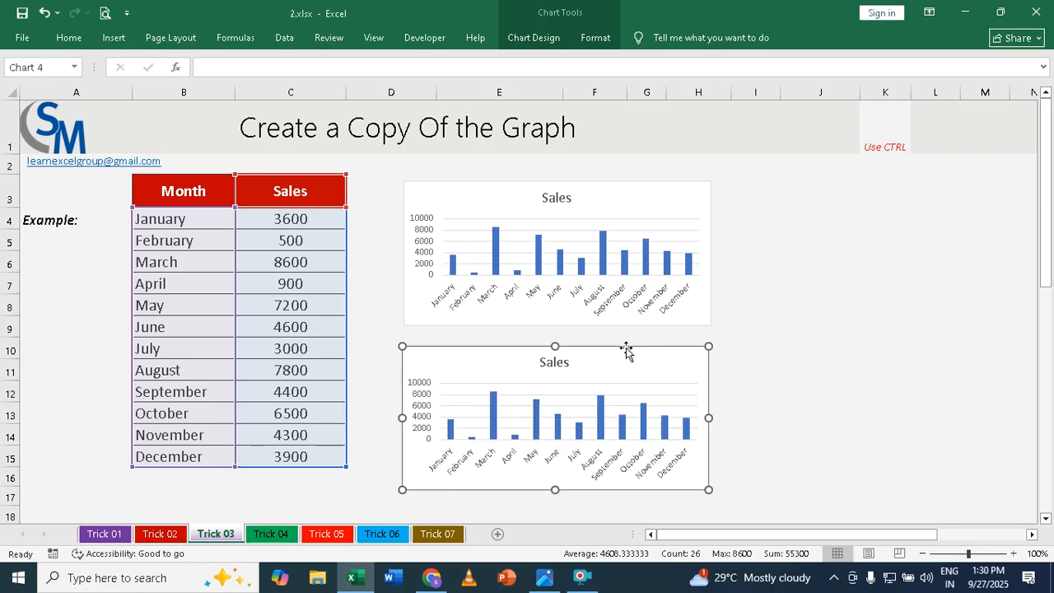
{"action": "left_click", "coordinate": [973, 323]}
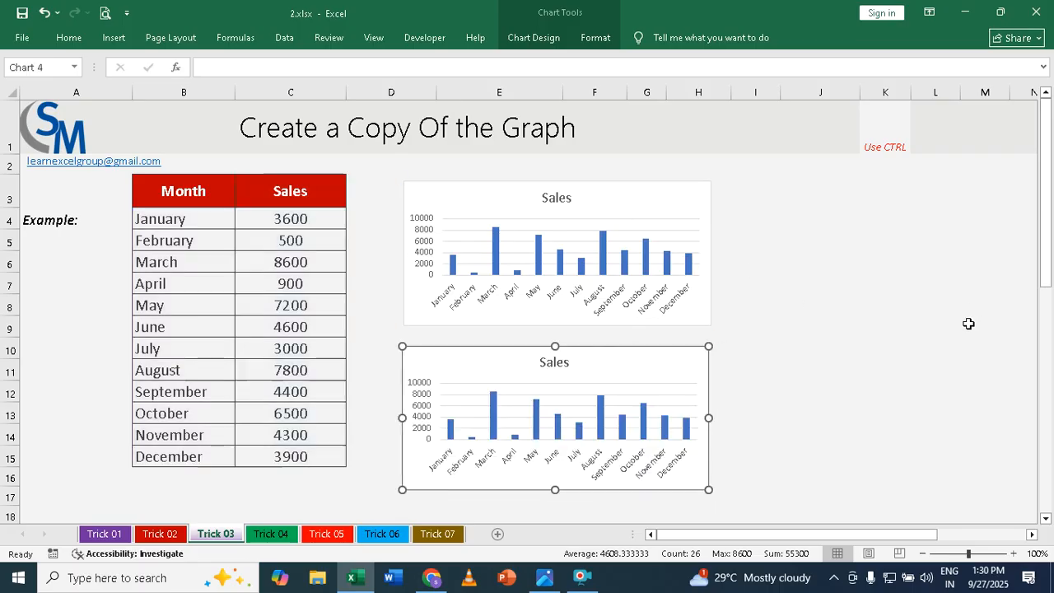
{"action": "left_click", "coordinate": [655, 355]}
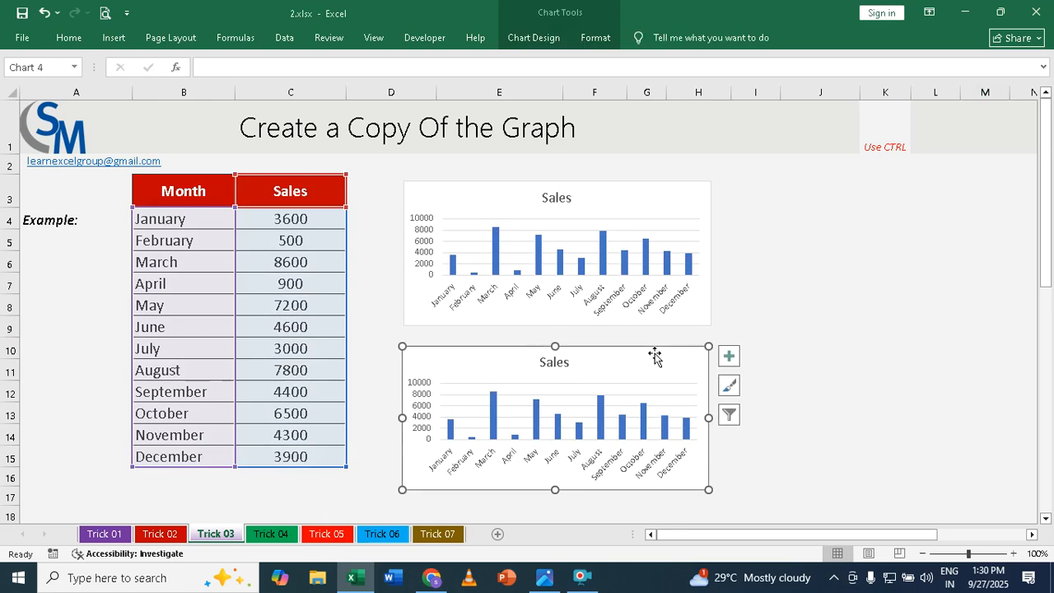
{"action": "left_click_drag", "start_coordinate": [654, 354], "coordinate": [976, 194]}
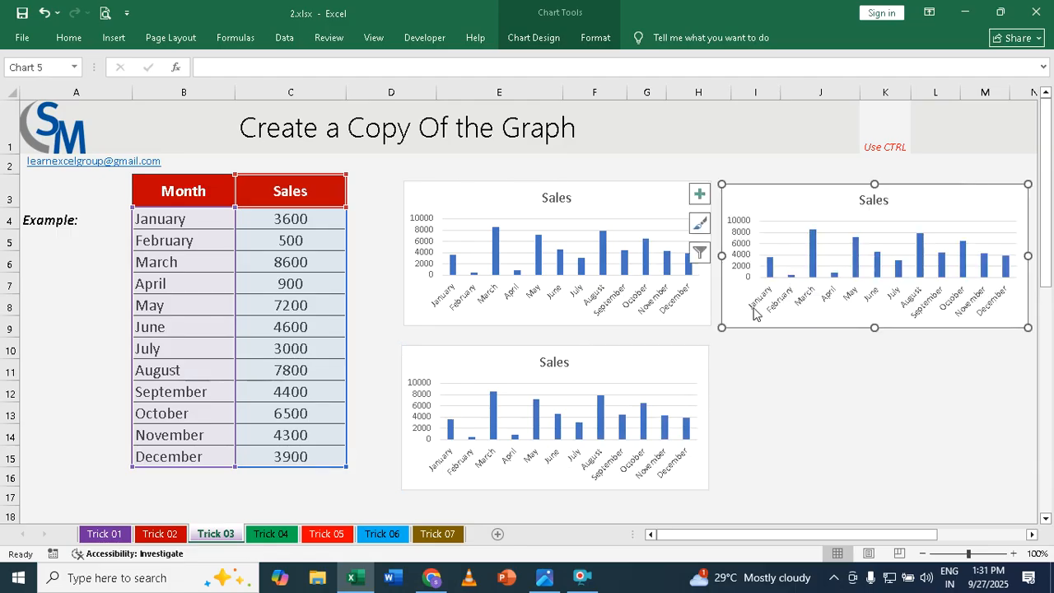
Change the Sales chart copy below the original to a Line chart
{"action": "left_click", "coordinate": [503, 348]}
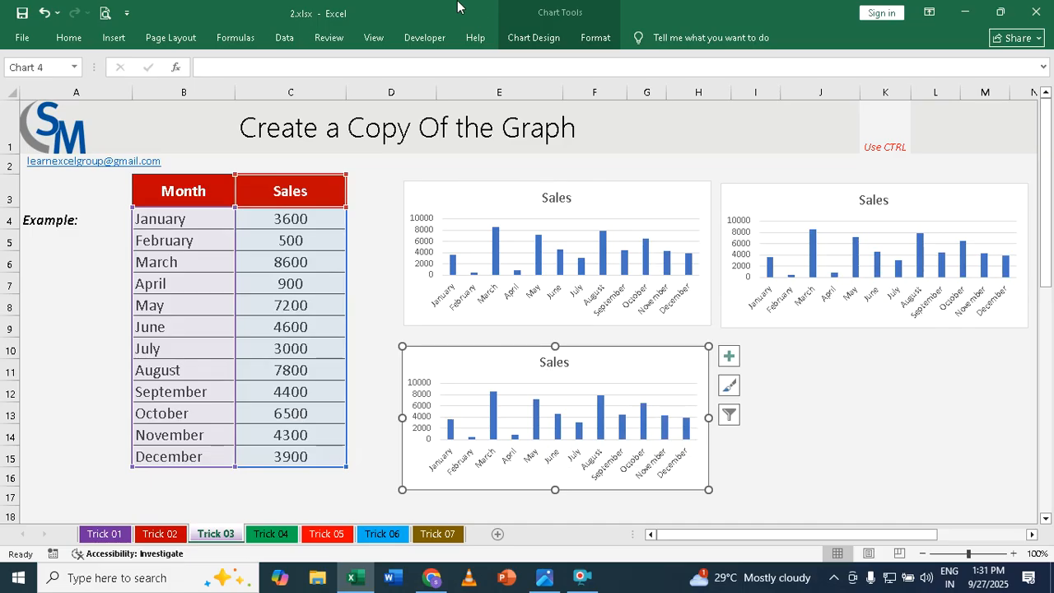
{"action": "left_click", "coordinate": [521, 40]}
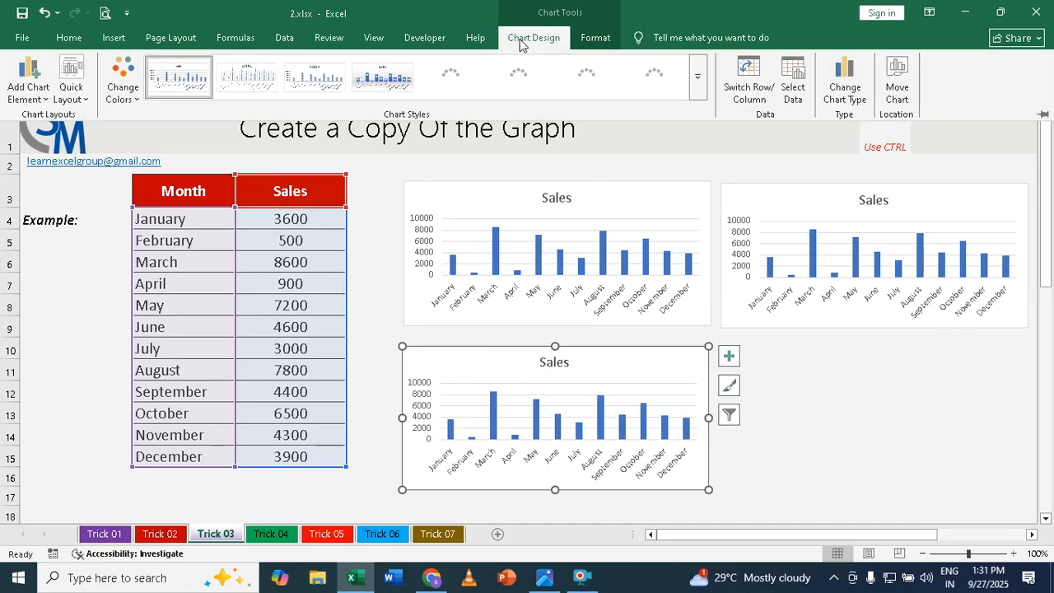
{"action": "left_click", "coordinate": [845, 86]}
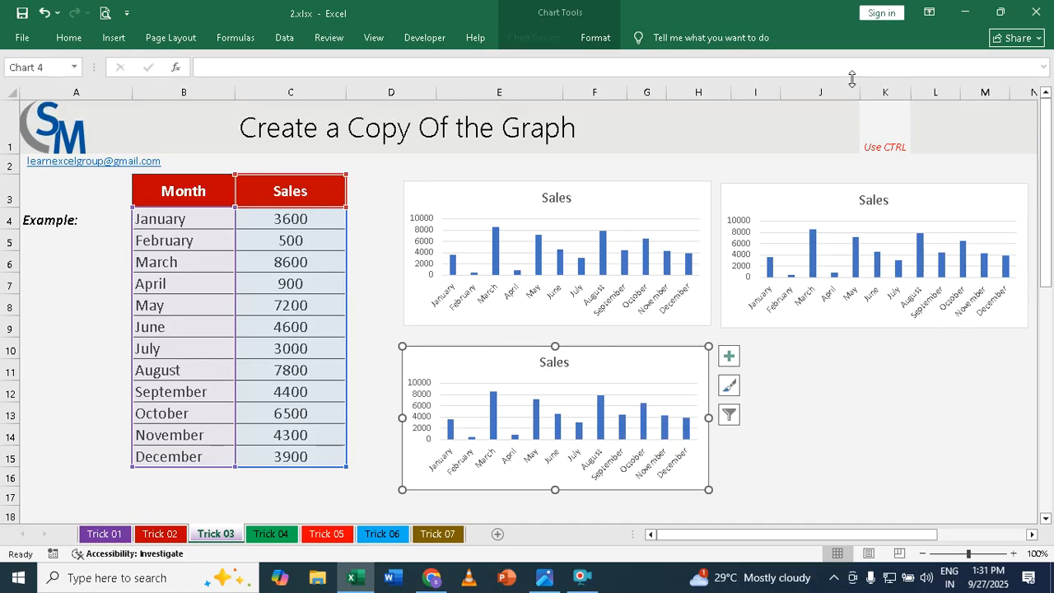
{"action": "left_click", "coordinate": [331, 168]}
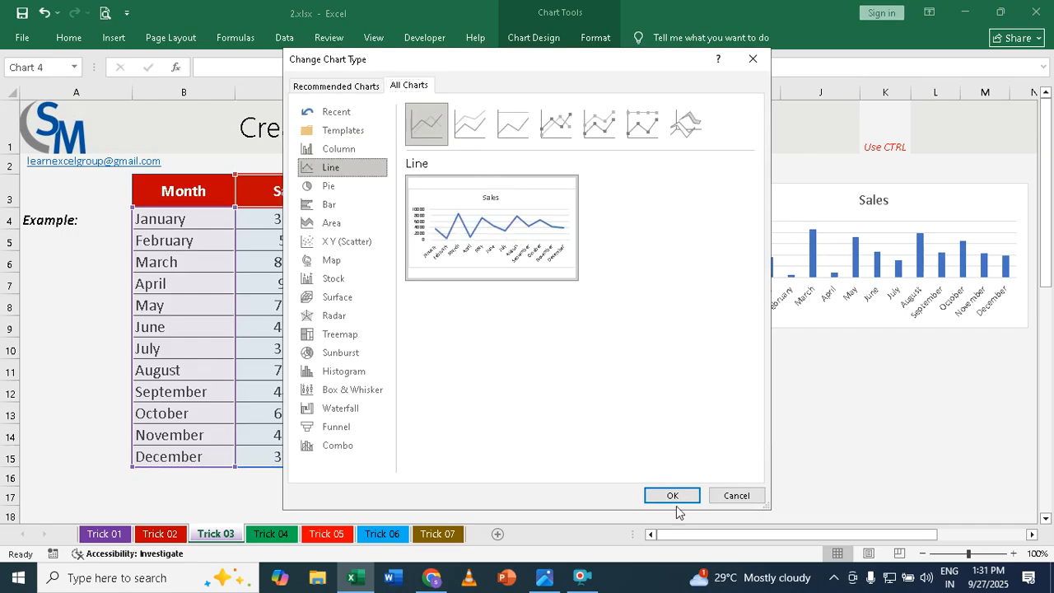
{"action": "left_click", "coordinate": [671, 495]}
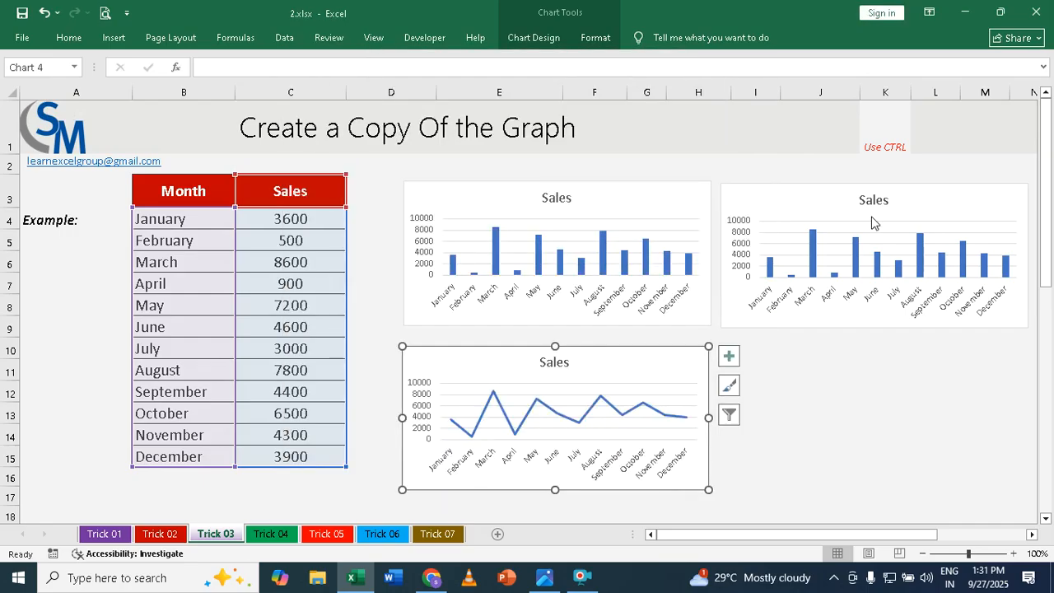
Change the Sales chart copy beside the original column chart to a 3-D Pie chart
{"action": "left_click", "coordinate": [829, 189]}
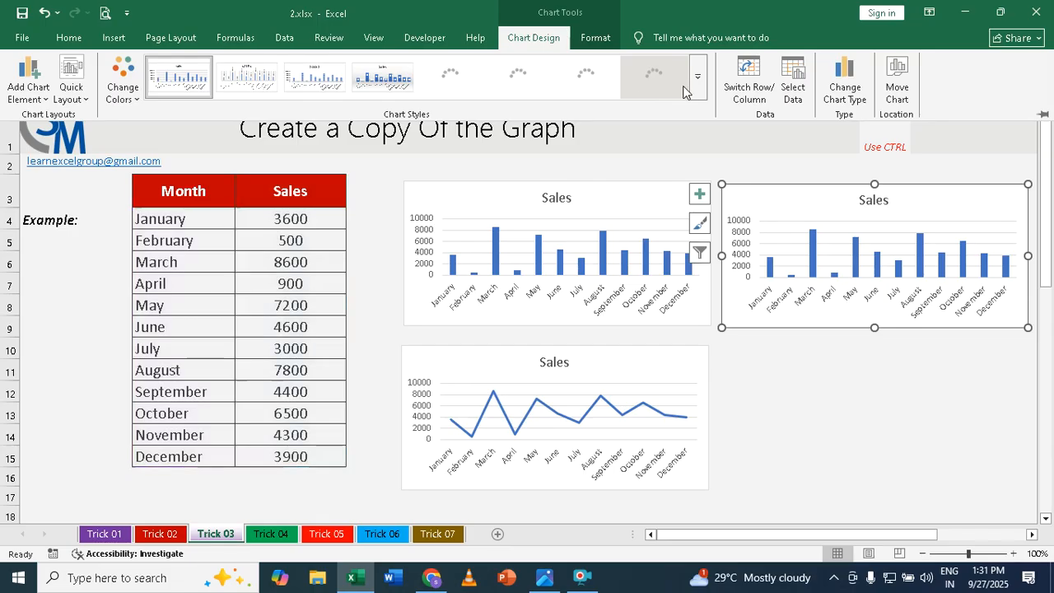
{"action": "left_click", "coordinate": [845, 87]}
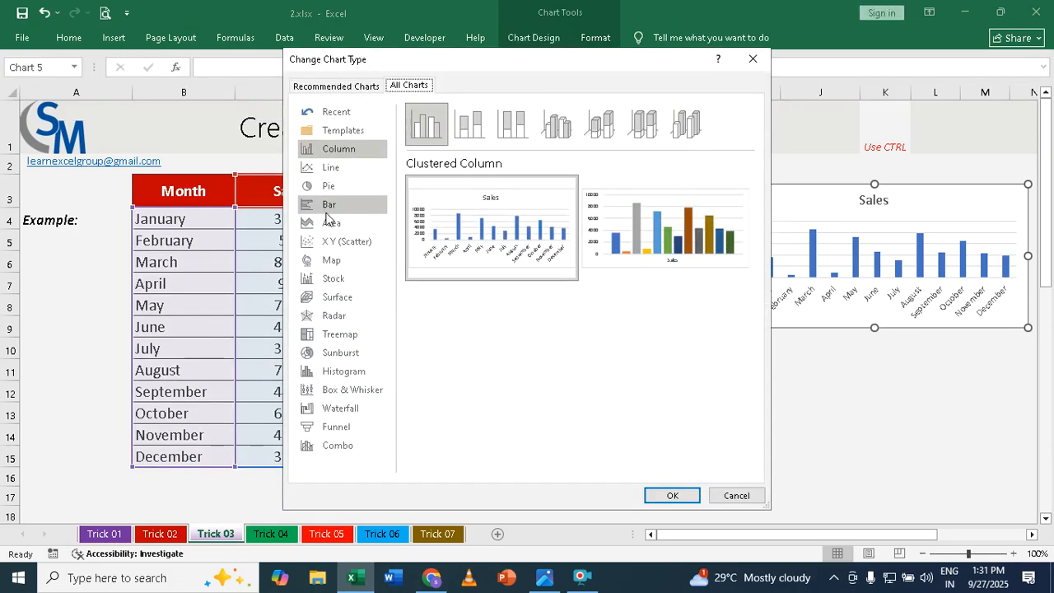
{"action": "left_click", "coordinate": [328, 188]}
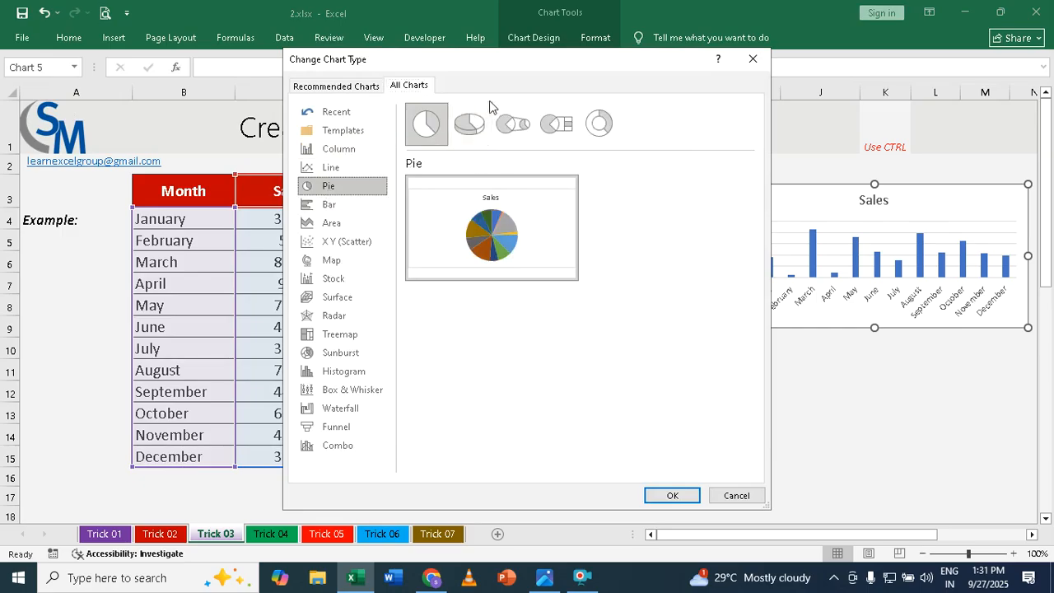
{"action": "left_click", "coordinate": [470, 126]}
{"action": "left_click", "coordinate": [672, 496]}
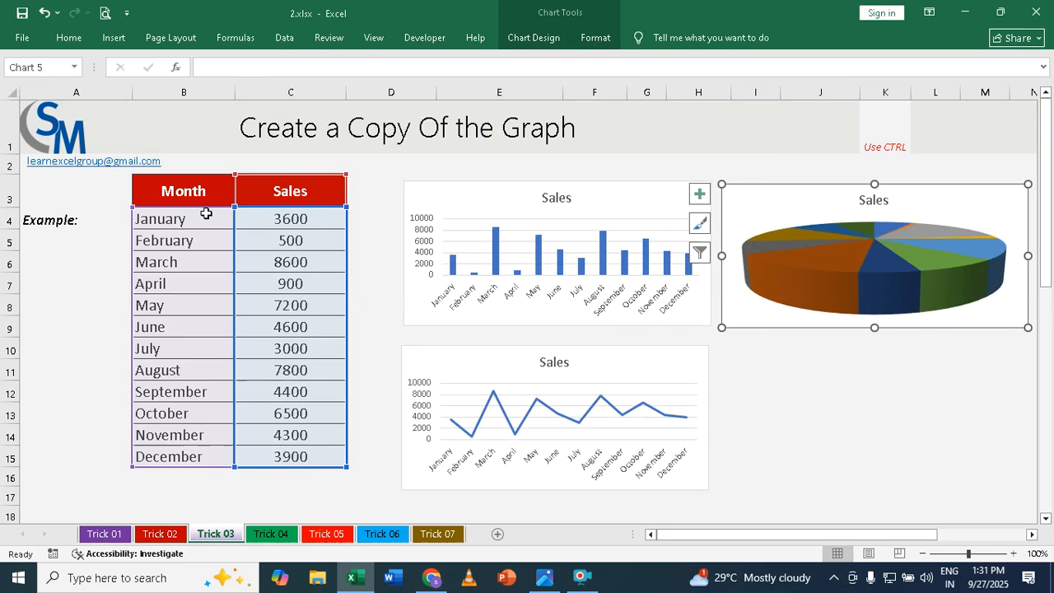
Set the January sales value in C4 to 9000 and the February value in C5 to 7800
{"action": "left_click", "coordinate": [272, 221]}
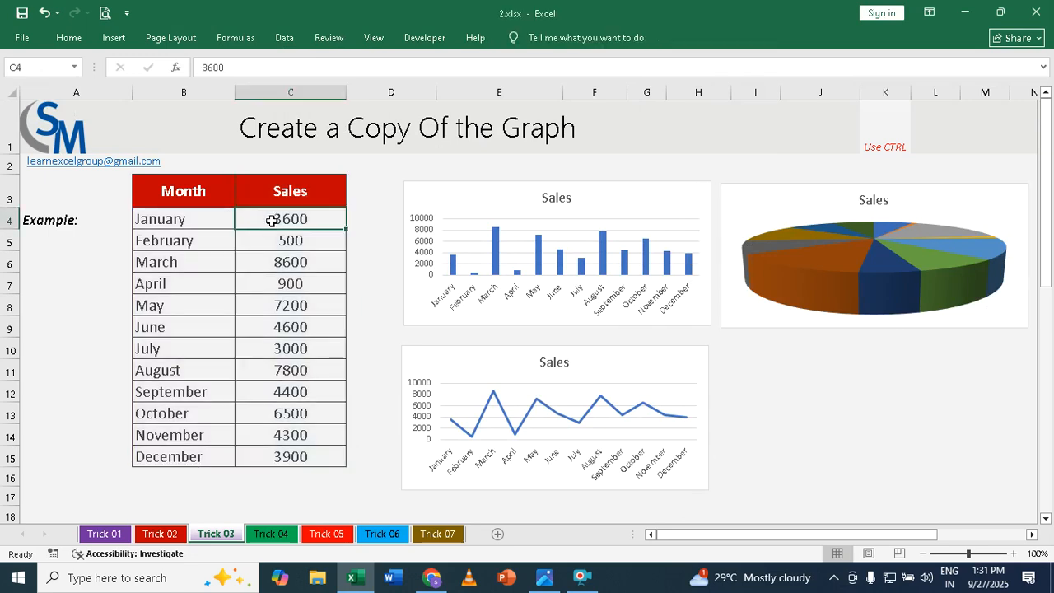
{"action": "type", "text": "000"}
{"action": "key", "text": "BackSpace"}
{"action": "key", "text": "BackSpace"}
{"action": "type", "text": "000"}
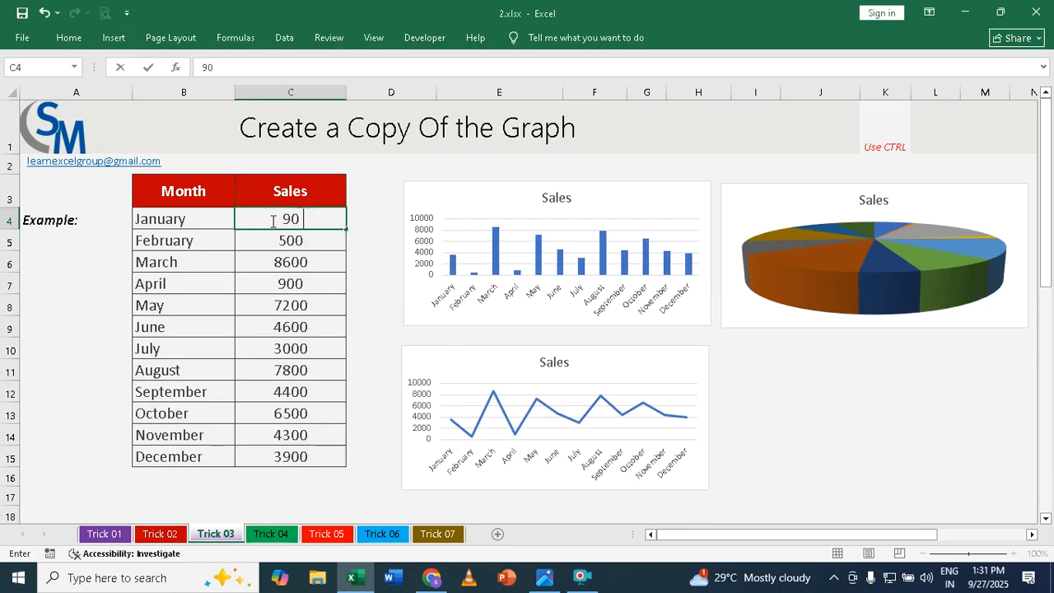
{"action": "key", "text": "Return"}
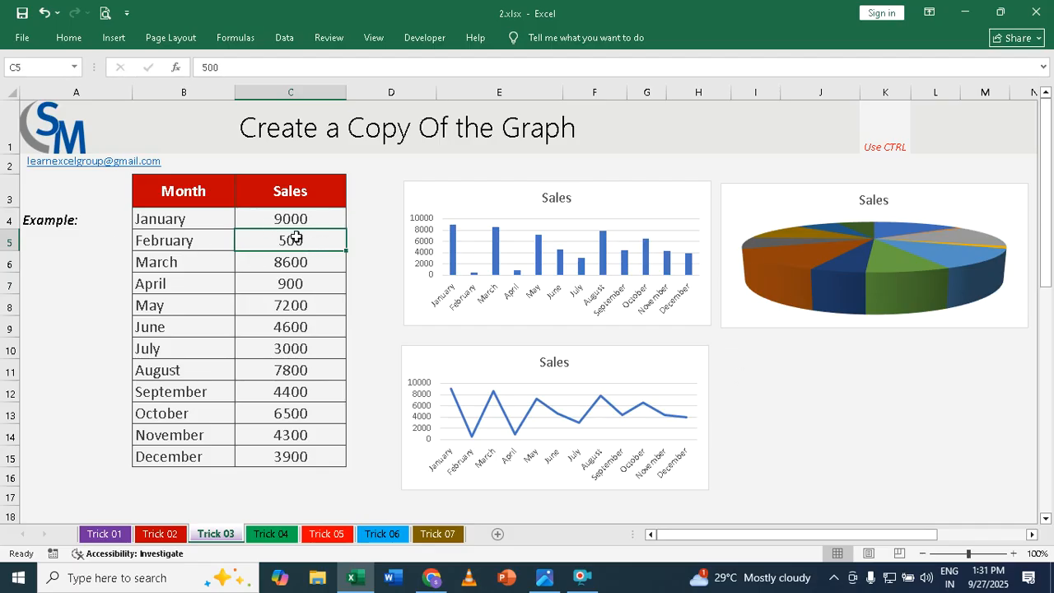
{"action": "type", "text": "7800"}
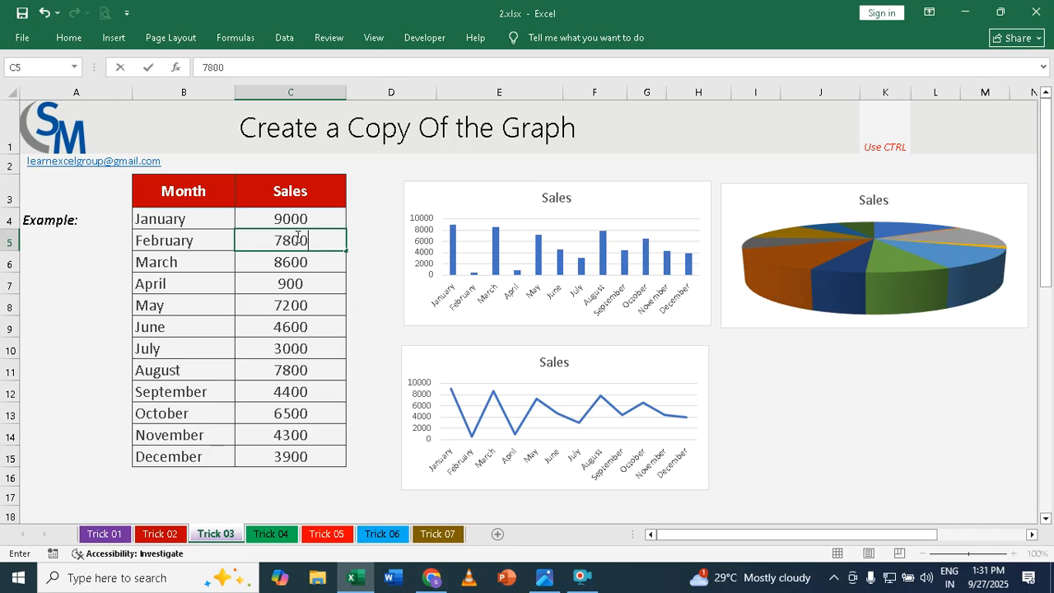
{"action": "key", "text": "Return"}
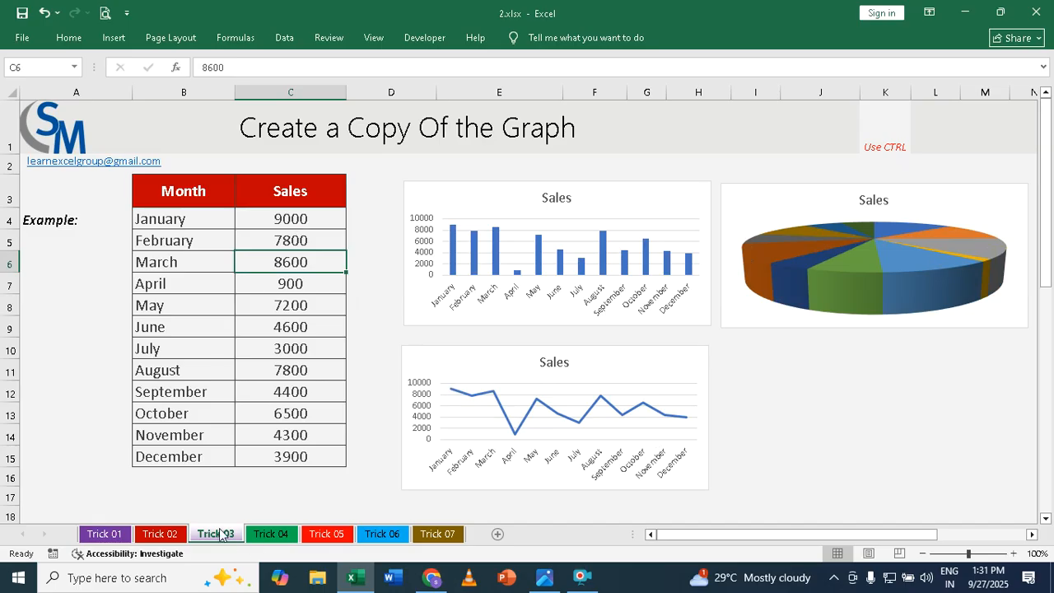
On the Trick 04 sheet, insert a default column chart of B3:C15 and place it beside the table
{"action": "left_click", "coordinate": [277, 535]}
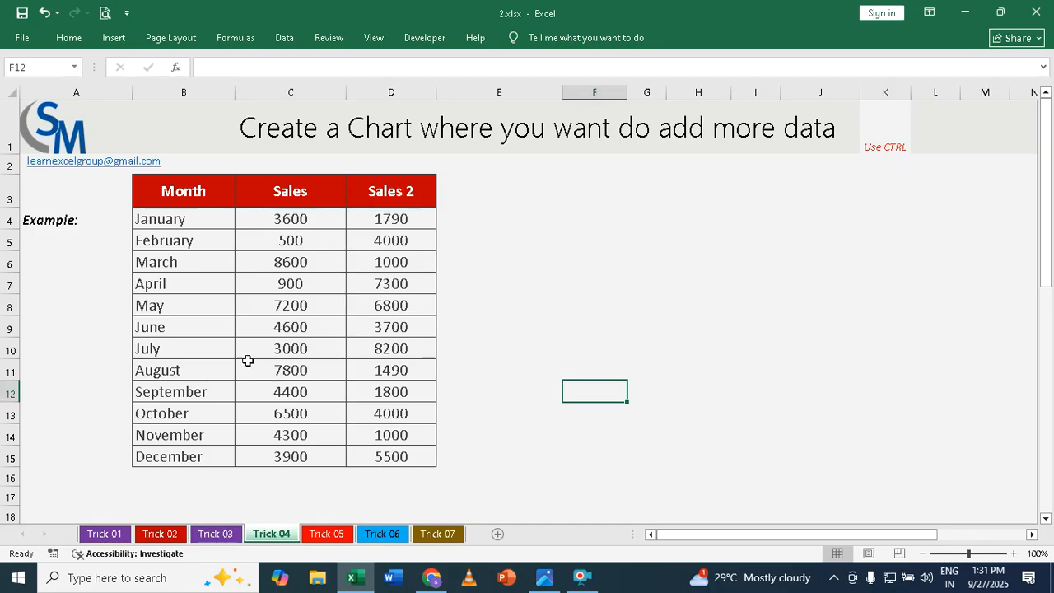
{"action": "left_click_drag", "start_coordinate": [169, 198], "coordinate": [277, 238]}
{"action": "left_click_drag", "start_coordinate": [290, 284], "coordinate": [288, 392]}
{"action": "left_click_drag", "start_coordinate": [175, 190], "coordinate": [284, 457]}
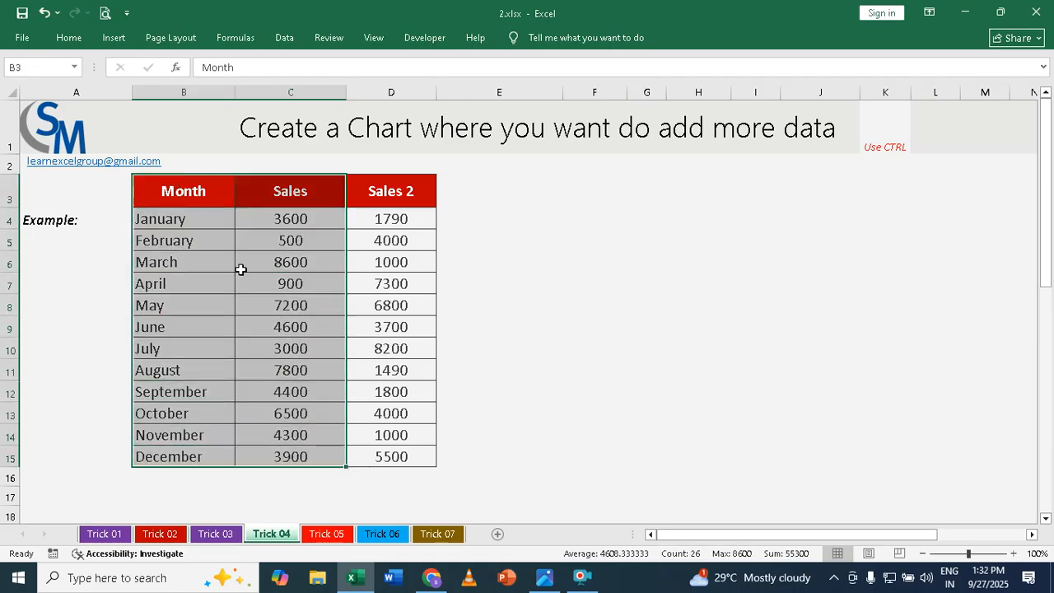
{"action": "left_click_drag", "start_coordinate": [184, 191], "coordinate": [294, 456]}
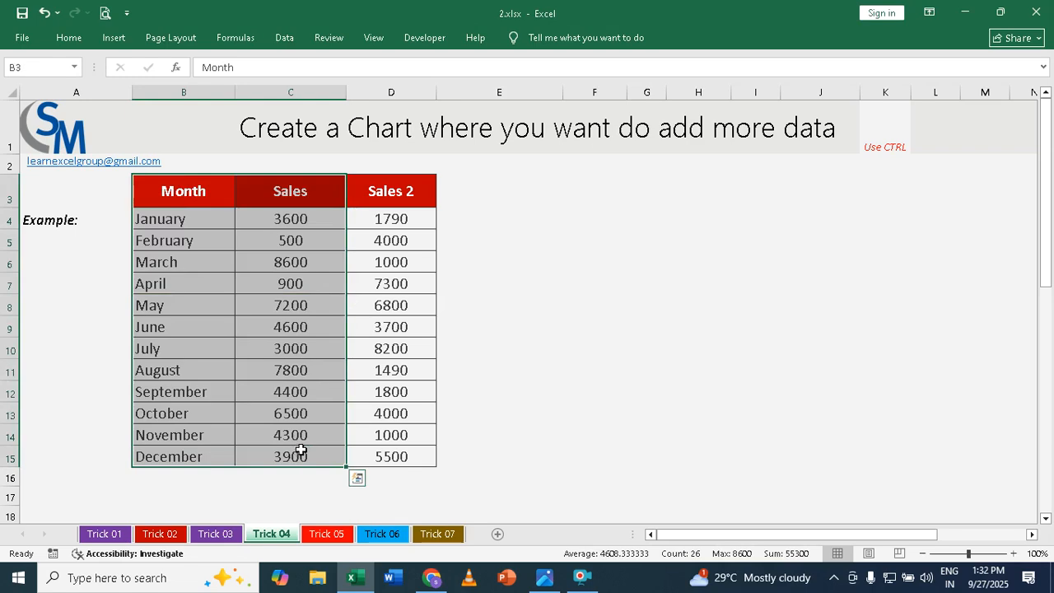
{"action": "key", "text": "alt+F1"}
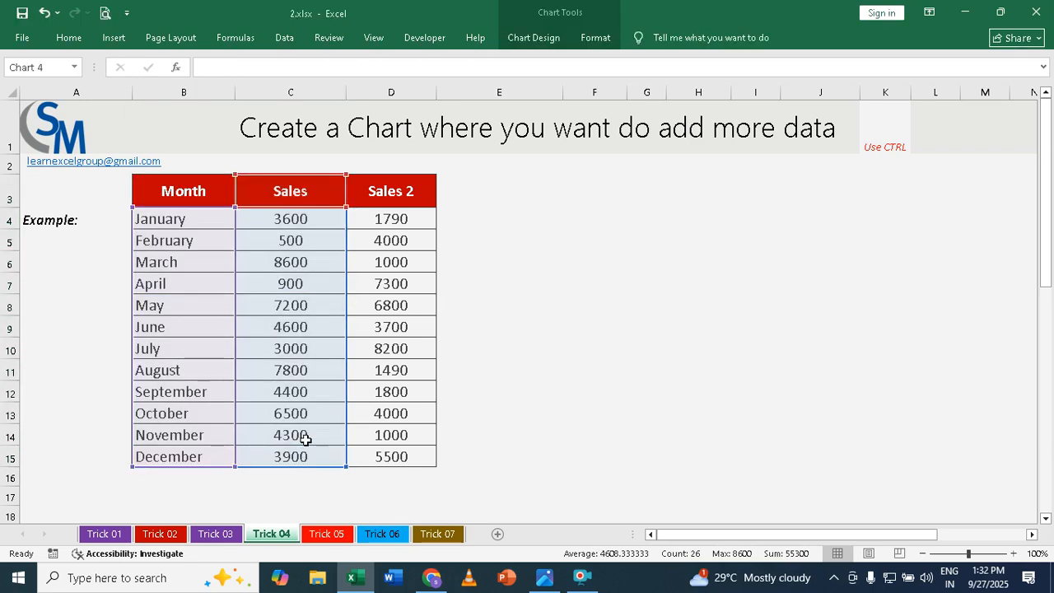
{"action": "left_click_drag", "start_coordinate": [487, 203], "coordinate": [681, 183]}
{"action": "left_click", "coordinate": [492, 204]}
{"action": "key", "text": "Delete"}
{"action": "left_click", "coordinate": [629, 196]}
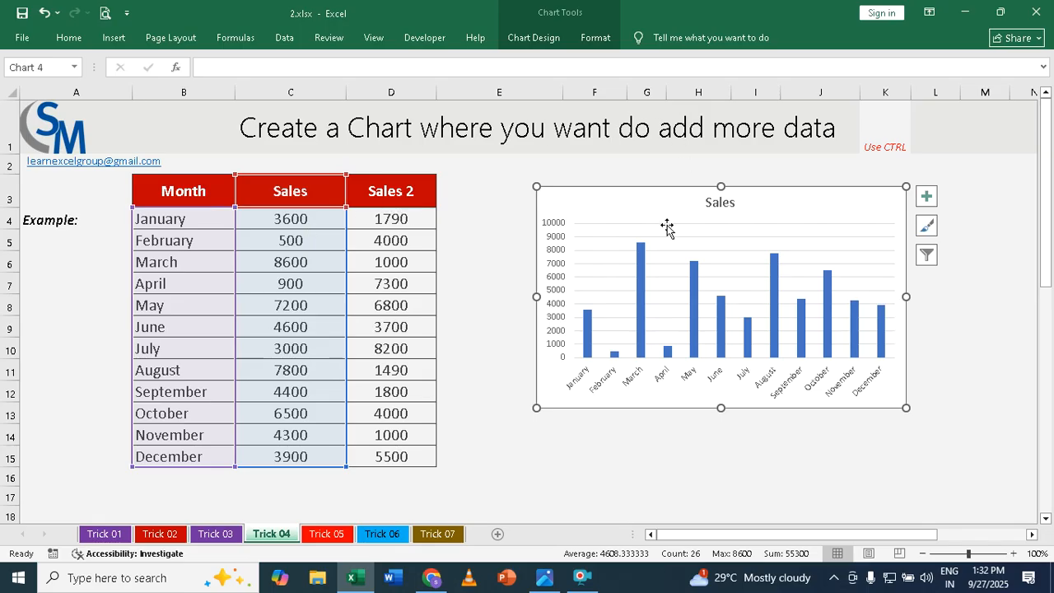
Add the Sales 2 data from D3:D15 to the chart by copying and pasting it, and widen the chart
{"action": "left_click_drag", "start_coordinate": [395, 191], "coordinate": [379, 447]}
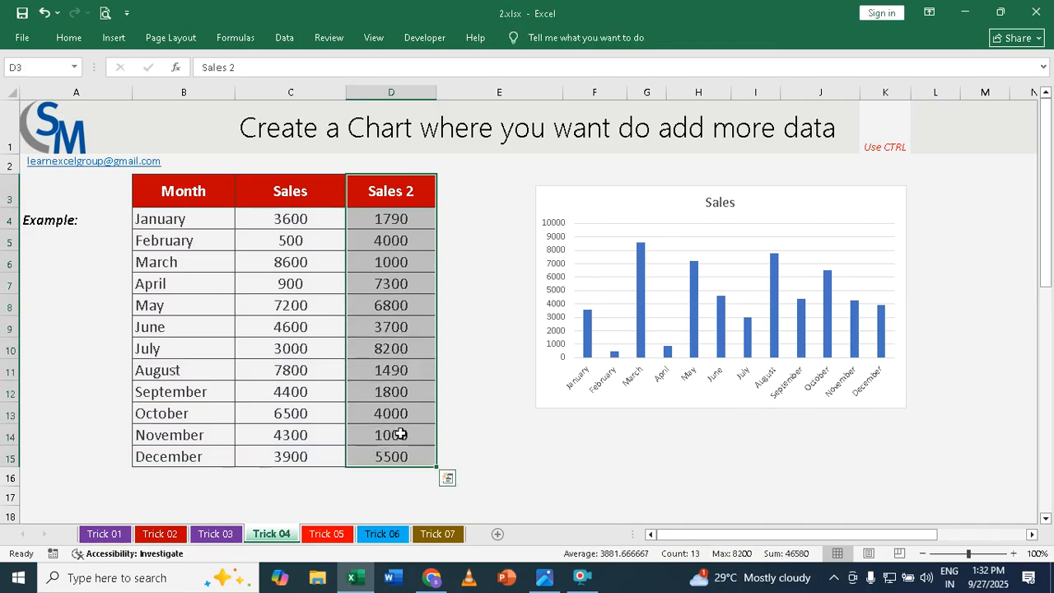
{"action": "left_click_drag", "start_coordinate": [404, 191], "coordinate": [387, 464]}
{"action": "key", "text": "ctrl+c"}
{"action": "left_click", "coordinate": [604, 186]}
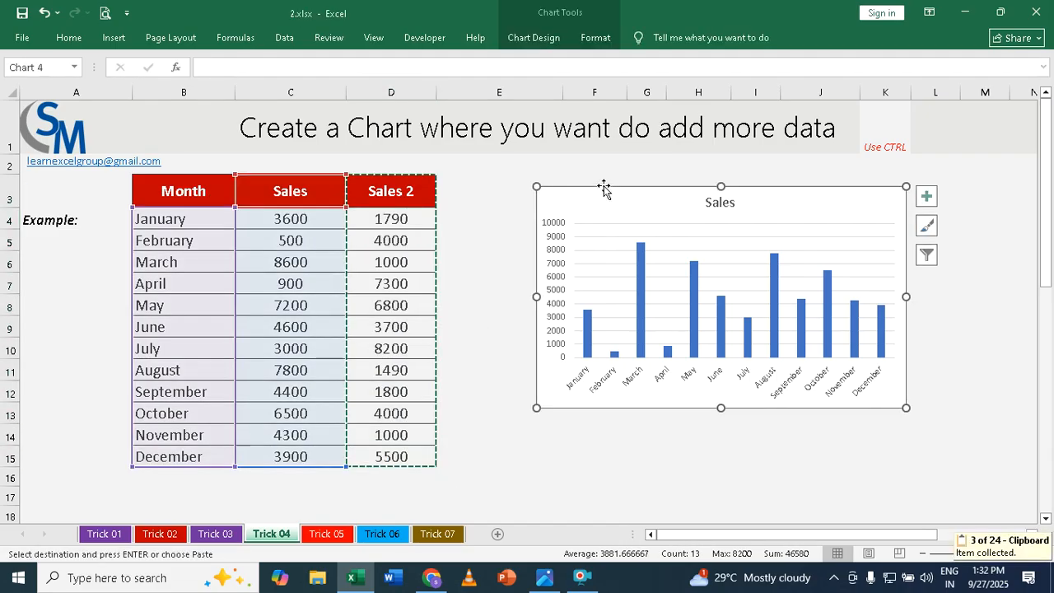
{"action": "key", "text": "ctrl+v"}
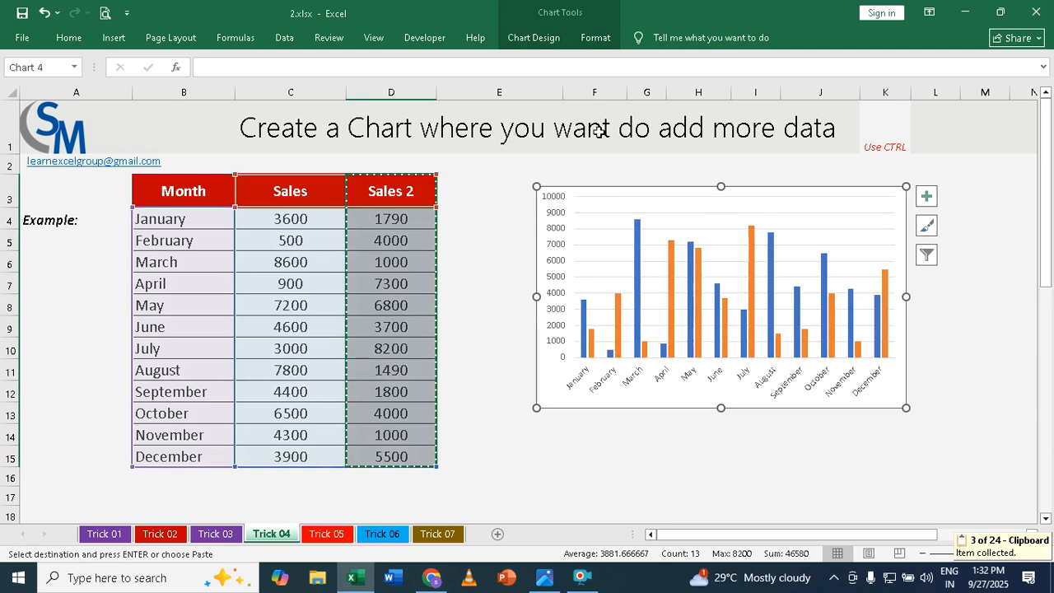
{"action": "left_click_drag", "start_coordinate": [910, 297], "coordinate": [990, 301]}
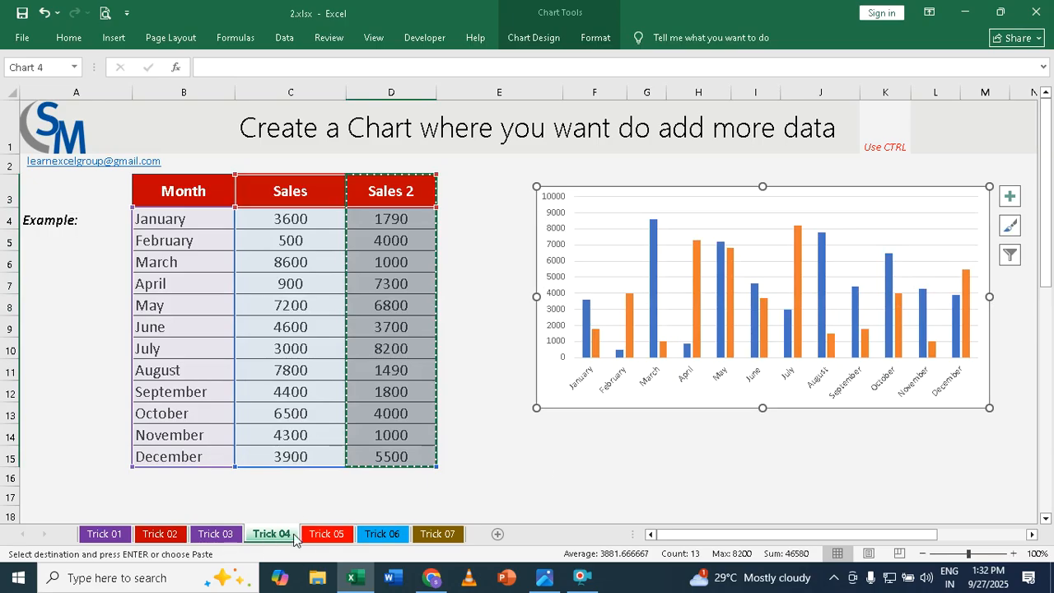
On the Trick 05 sheet, examine the marks in row 6 and the formulas behind its Total, % and Result cells
{"action": "left_click", "coordinate": [333, 533]}
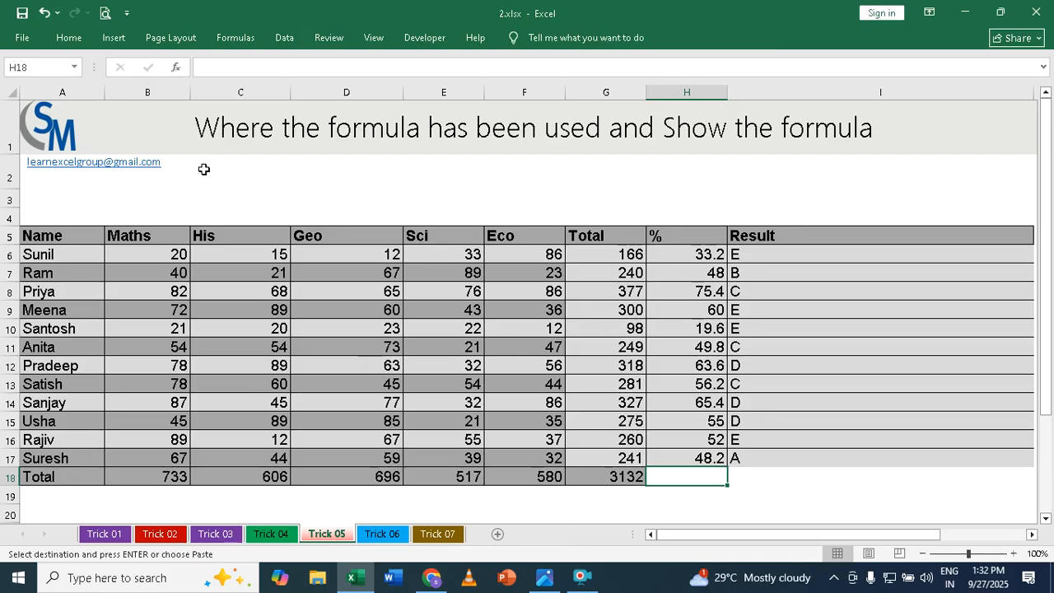
{"action": "left_click", "coordinate": [595, 252]}
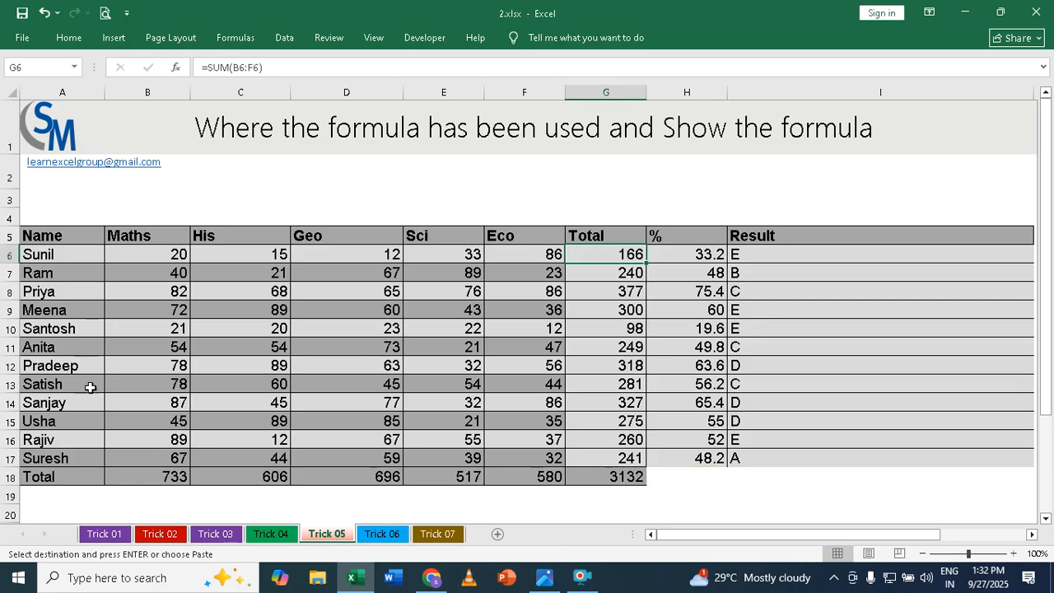
{"action": "left_click", "coordinate": [164, 251]}
{"action": "left_click", "coordinate": [239, 247]}
{"action": "left_click", "coordinate": [332, 255]}
{"action": "left_click", "coordinate": [453, 248]}
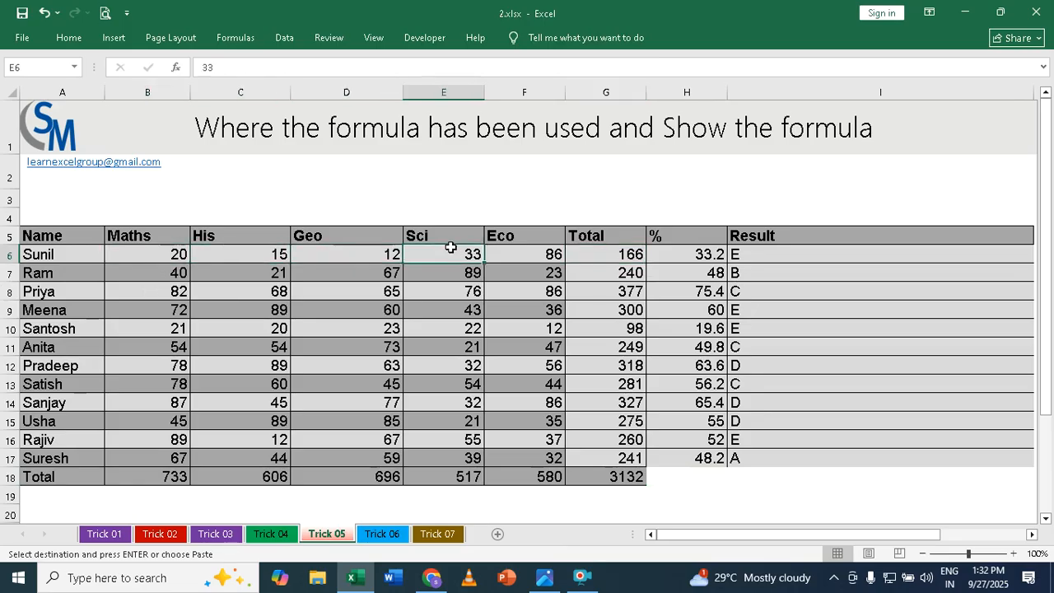
{"action": "left_click", "coordinate": [524, 254]}
{"action": "left_click", "coordinate": [632, 253]}
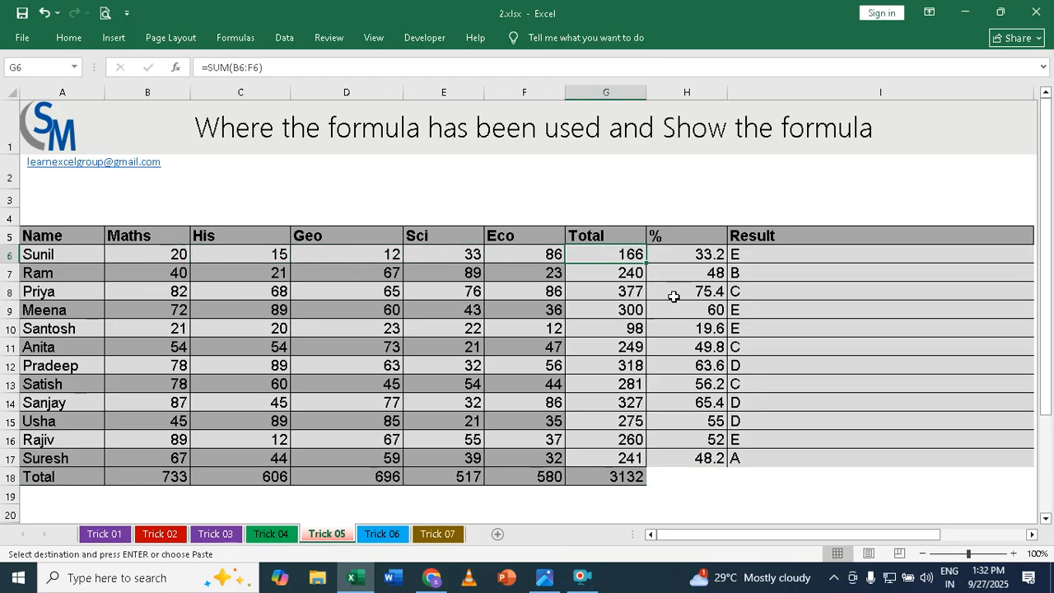
{"action": "left_click", "coordinate": [704, 258]}
{"action": "left_click", "coordinate": [780, 254]}
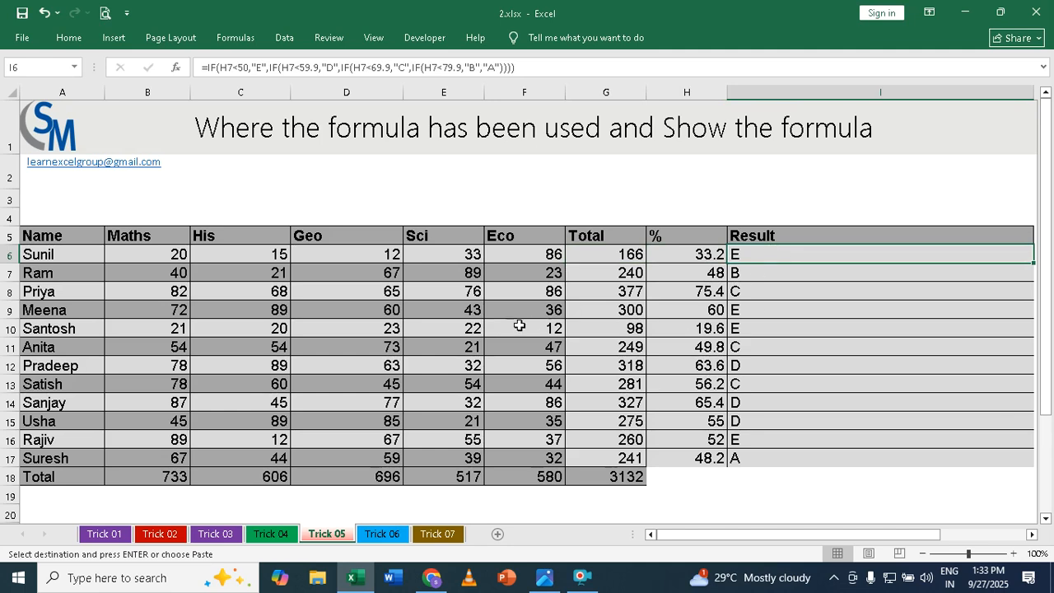
{"action": "left_click", "coordinate": [619, 253]}
{"action": "left_click", "coordinate": [695, 253]}
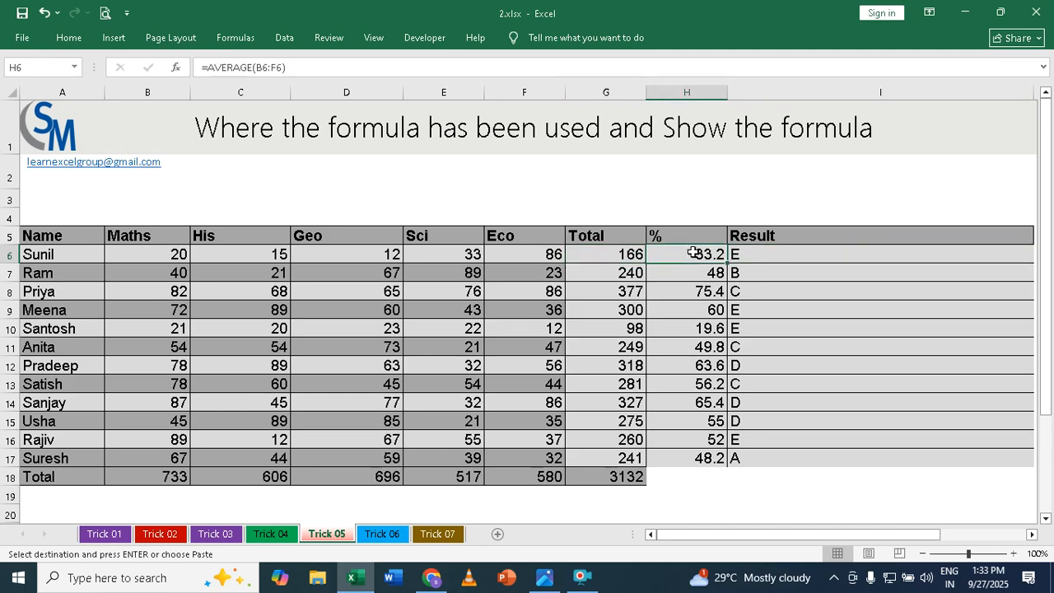
Look at the Keyboard.jpg picture in the image viewer, return to Excel, and show the Trick 05 sheet's formulas before switching back to values
{"action": "left_click", "coordinate": [587, 192]}
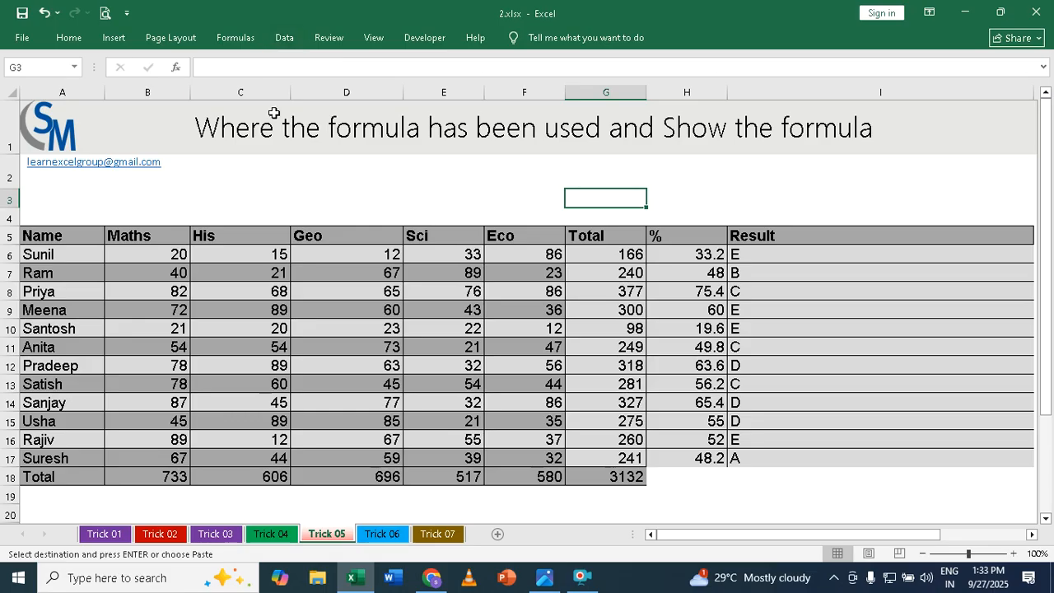
{"action": "left_click", "coordinate": [547, 579]}
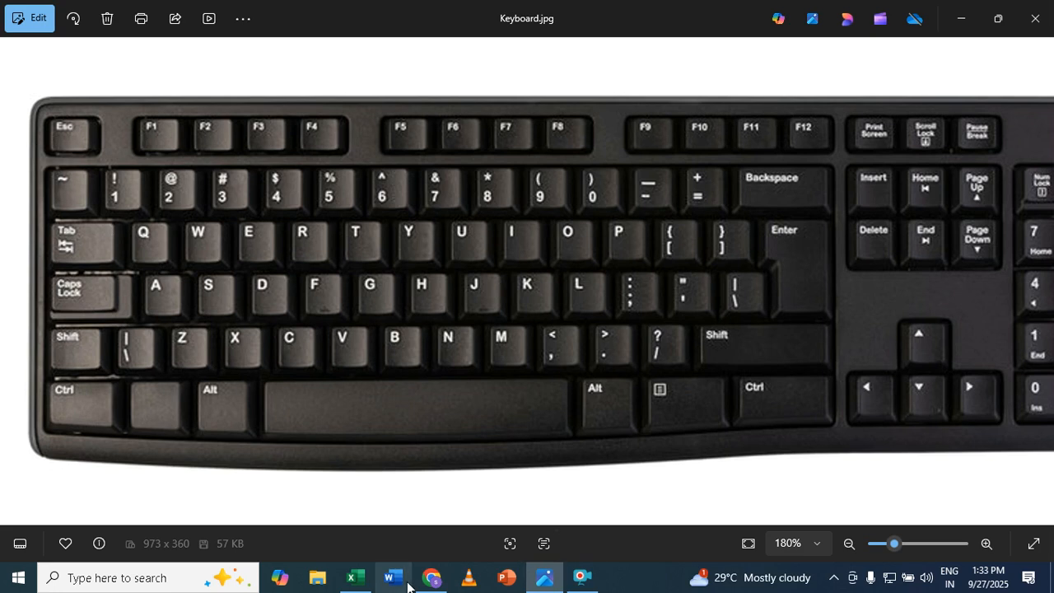
{"action": "left_click", "coordinate": [354, 578]}
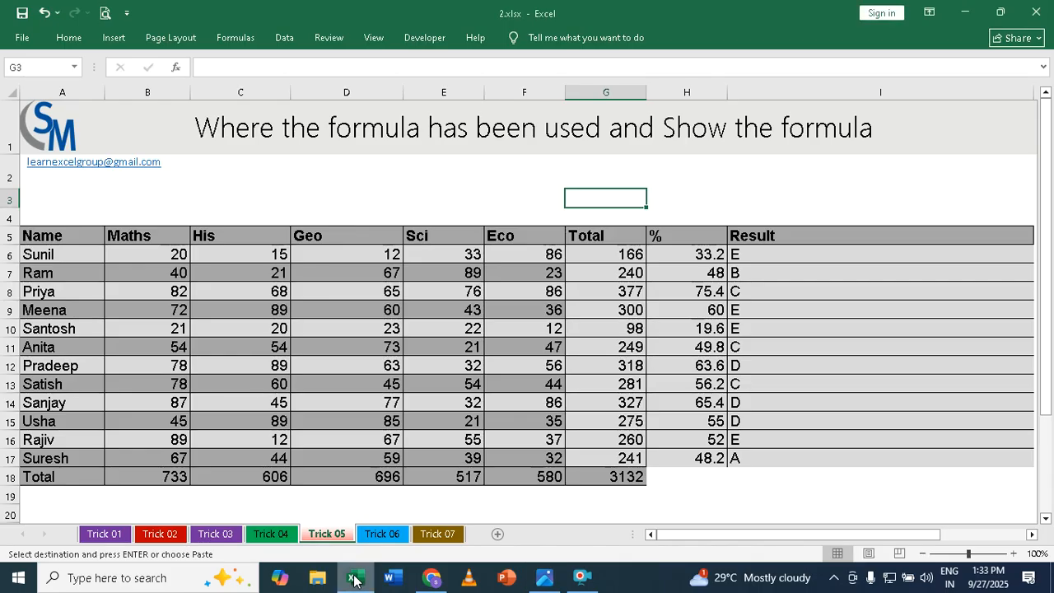
{"action": "key", "text": "ctrl+grave"}
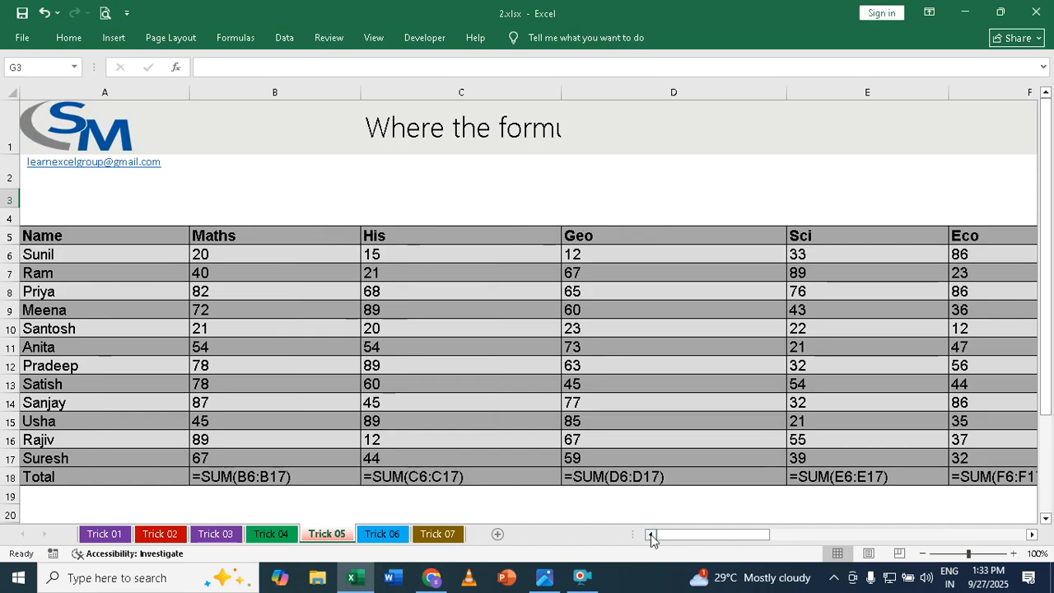
{"action": "left_click_drag", "start_coordinate": [687, 536], "coordinate": [667, 525]}
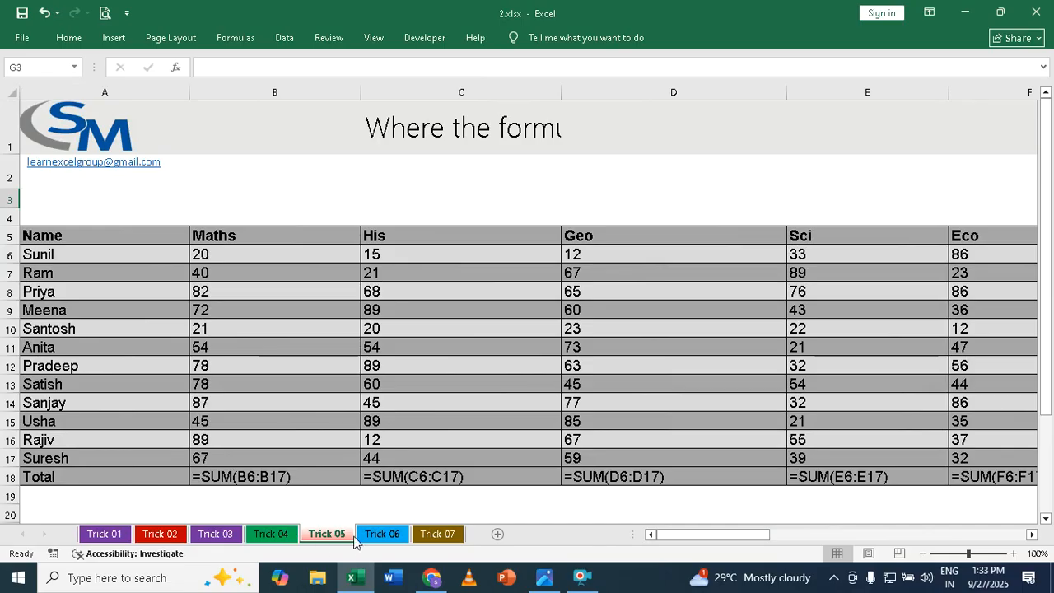
{"action": "key", "text": "ctrl+grave"}
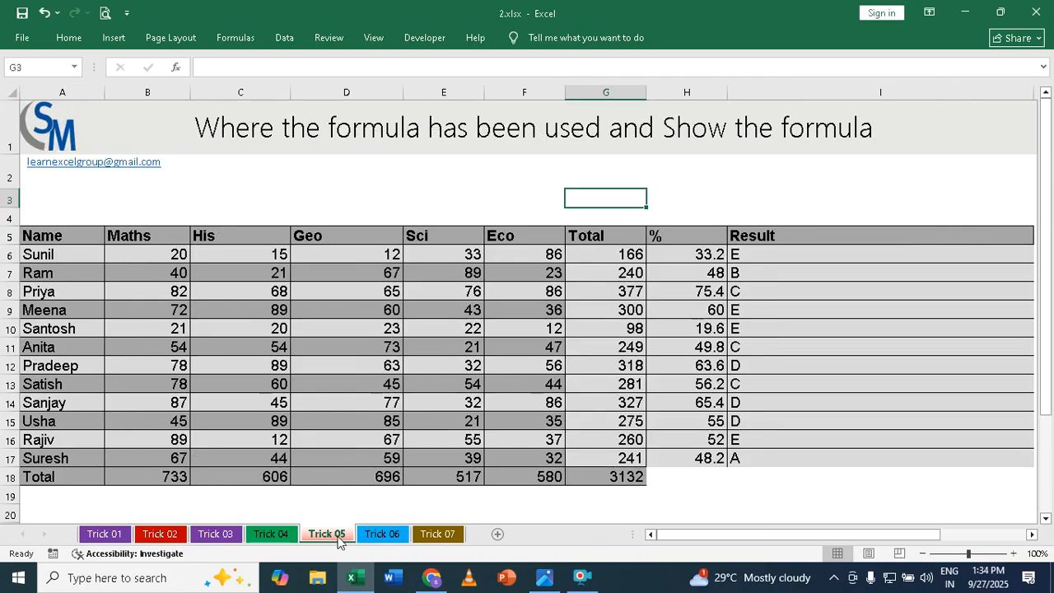
On the Trick 06 sheet, define the workbook-scoped name Maths for the range B6:B17
{"action": "left_click", "coordinate": [392, 536]}
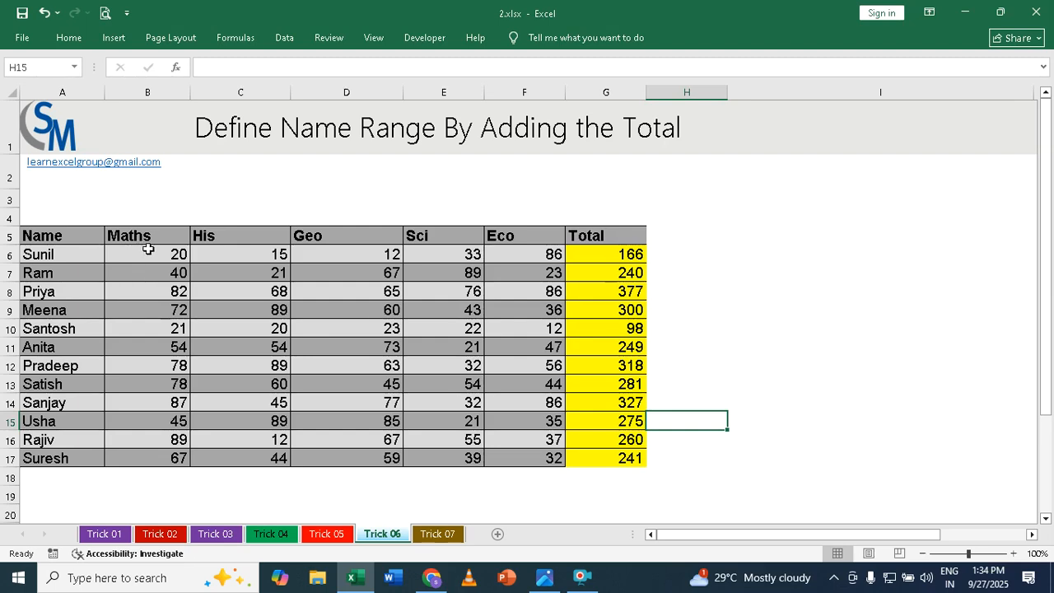
{"action": "left_click", "coordinate": [169, 483]}
{"action": "left_click", "coordinate": [156, 497]}
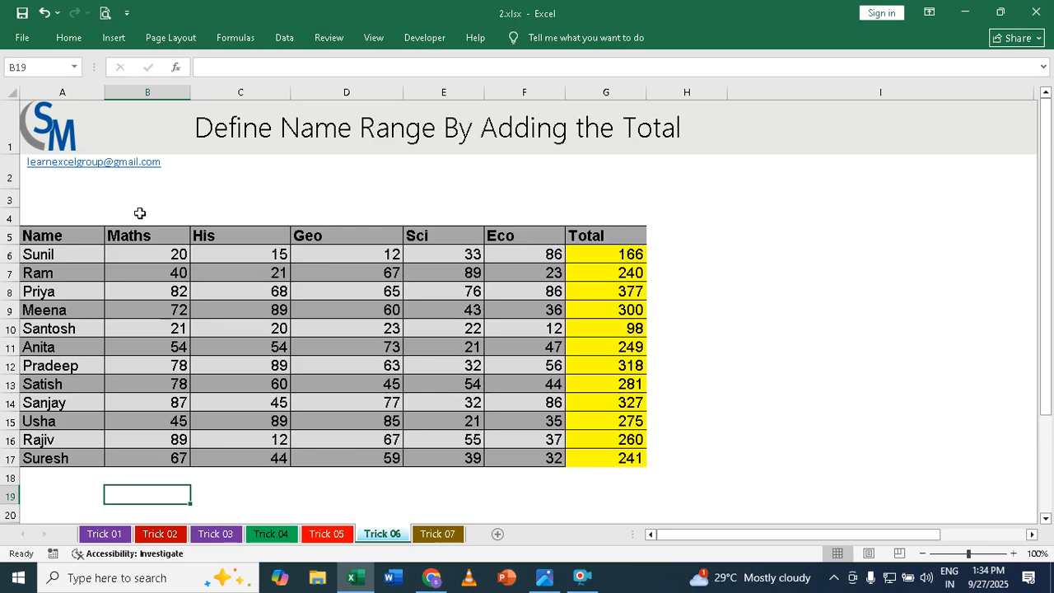
{"action": "left_click_drag", "start_coordinate": [156, 249], "coordinate": [151, 456]}
{"action": "right_click", "coordinate": [164, 318]}
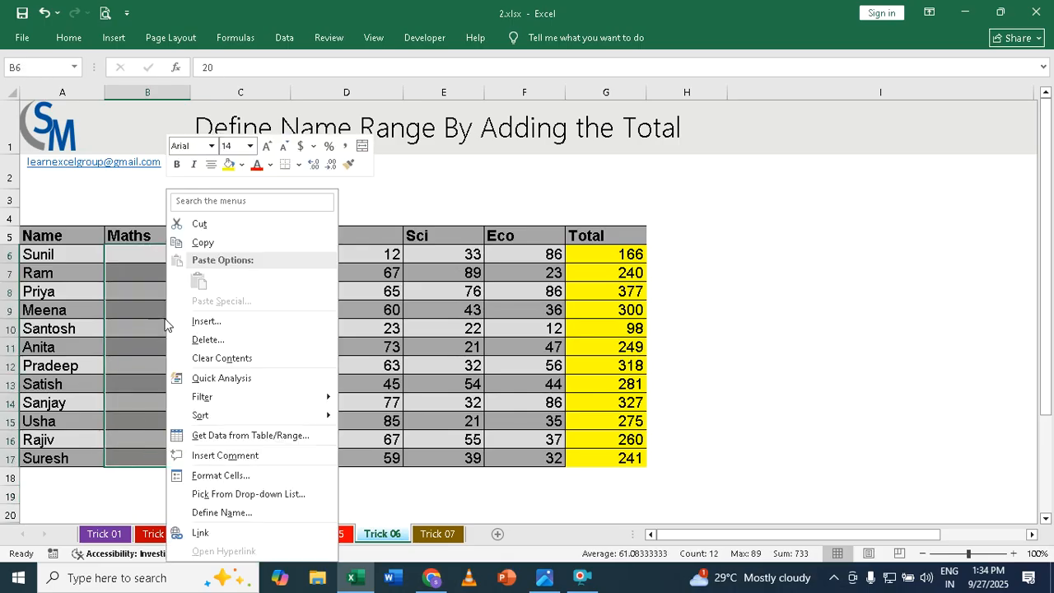
{"action": "left_click", "coordinate": [223, 512]}
{"action": "left_click_drag", "start_coordinate": [184, 380], "coordinate": [628, 298]}
{"action": "left_click_drag", "start_coordinate": [226, 388], "coordinate": [852, 224]}
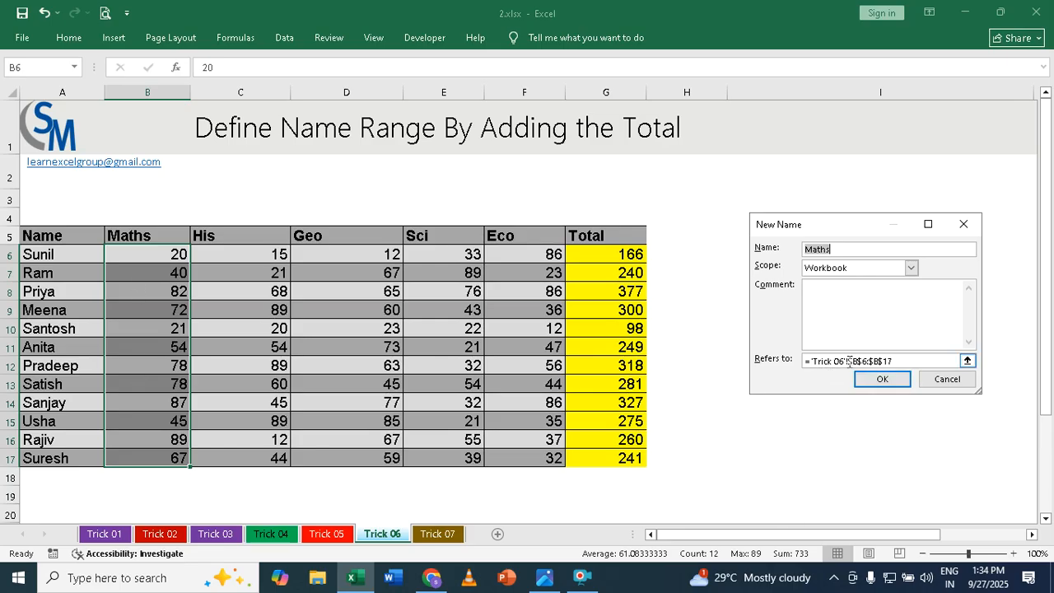
{"action": "left_click", "coordinate": [886, 385]}
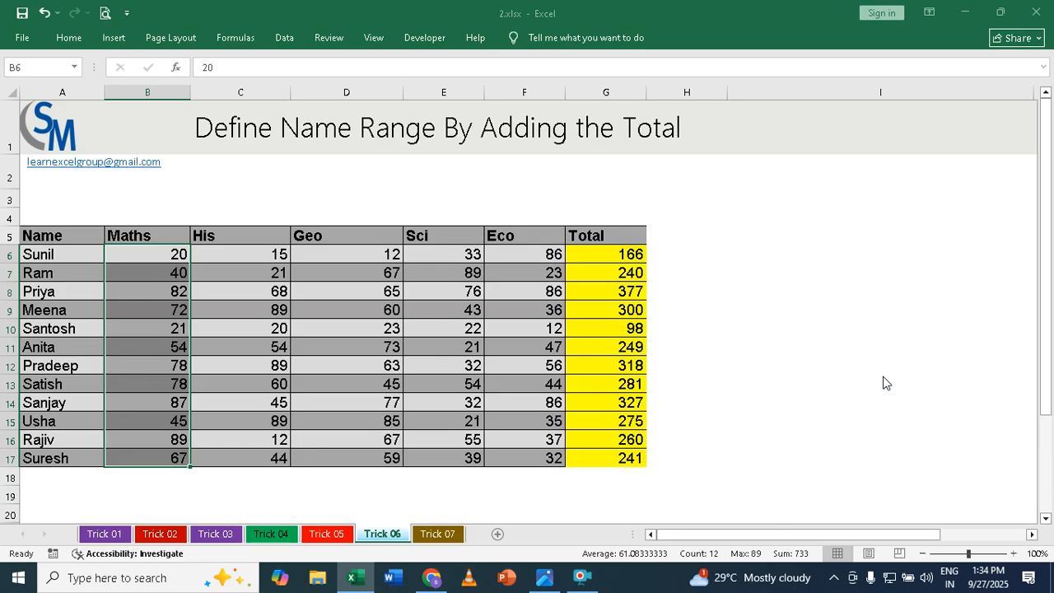
Define the workbook-scoped name Geo for the range D6:D17
{"action": "left_click", "coordinate": [344, 253]}
{"action": "left_click_drag", "start_coordinate": [343, 252], "coordinate": [341, 458]}
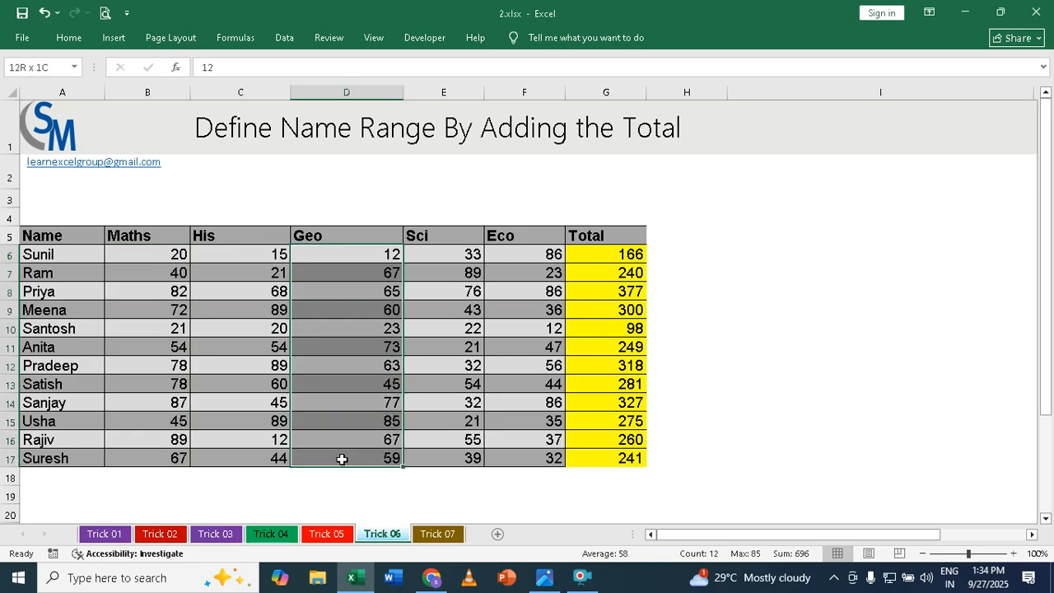
{"action": "right_click", "coordinate": [339, 352]}
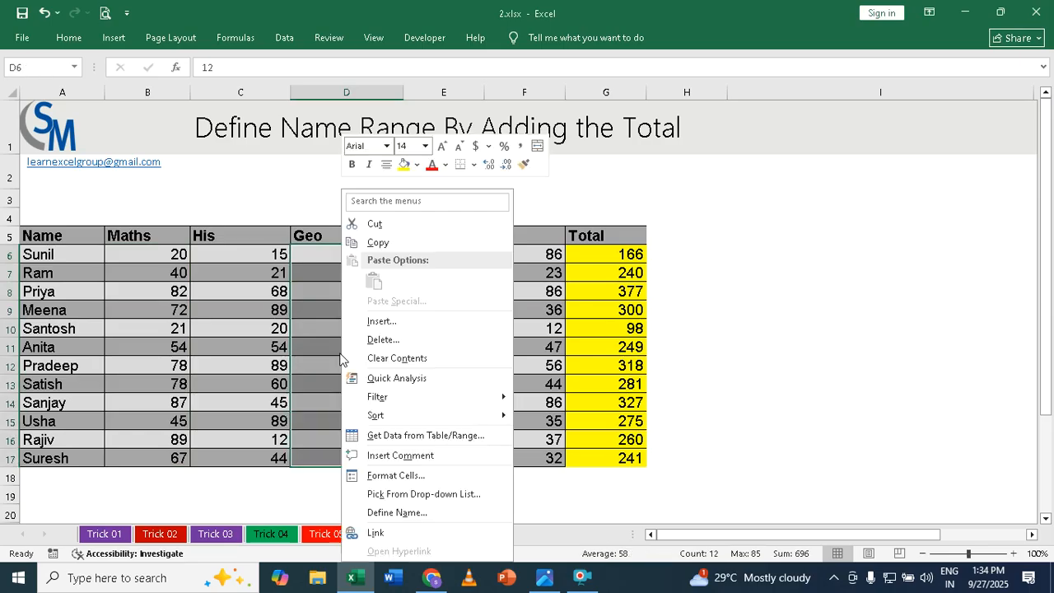
{"action": "left_click", "coordinate": [407, 515]}
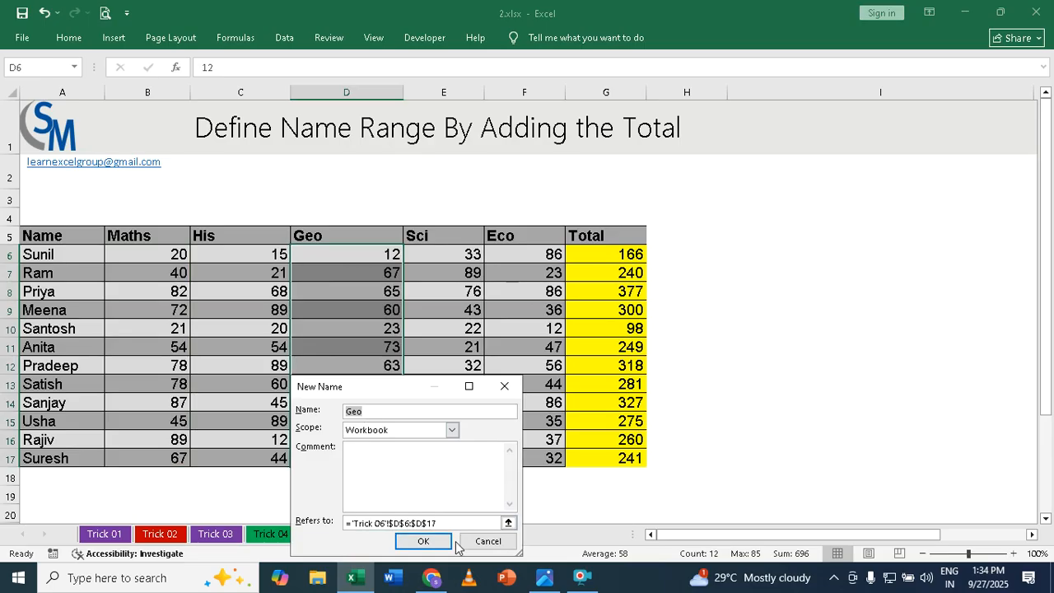
{"action": "left_click", "coordinate": [420, 540]}
Define the workbook-scoped name Eco for the range F6:F17
{"action": "left_click_drag", "start_coordinate": [522, 256], "coordinate": [532, 459]}
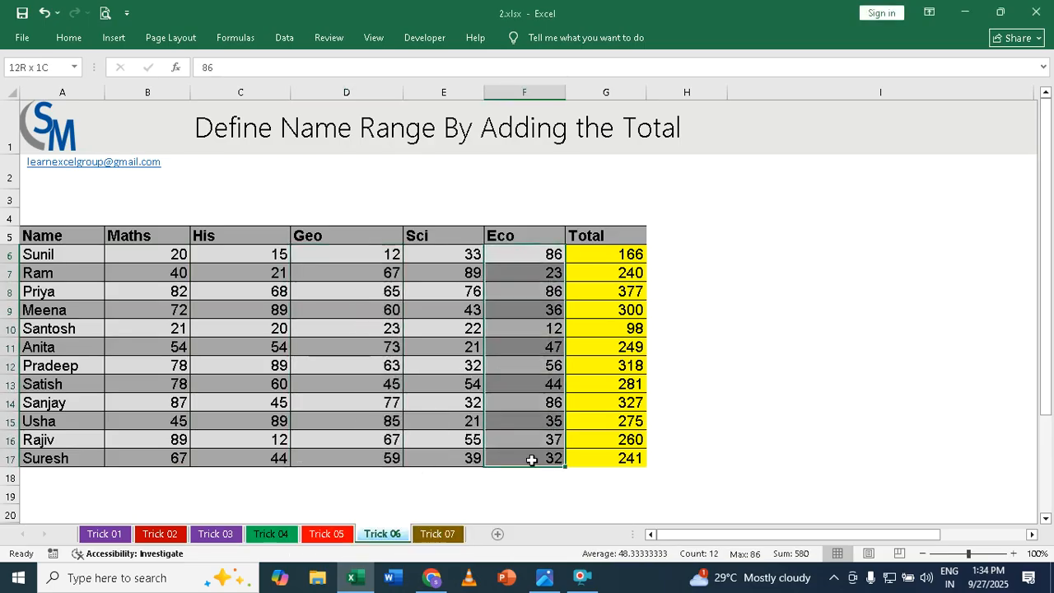
{"action": "right_click", "coordinate": [528, 359]}
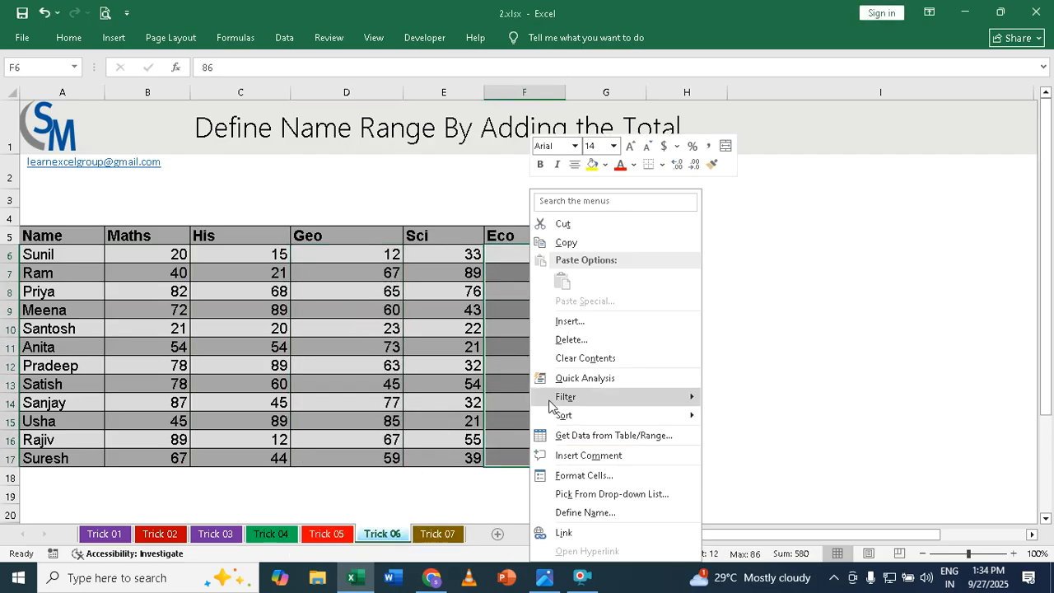
{"action": "left_click", "coordinate": [579, 514]}
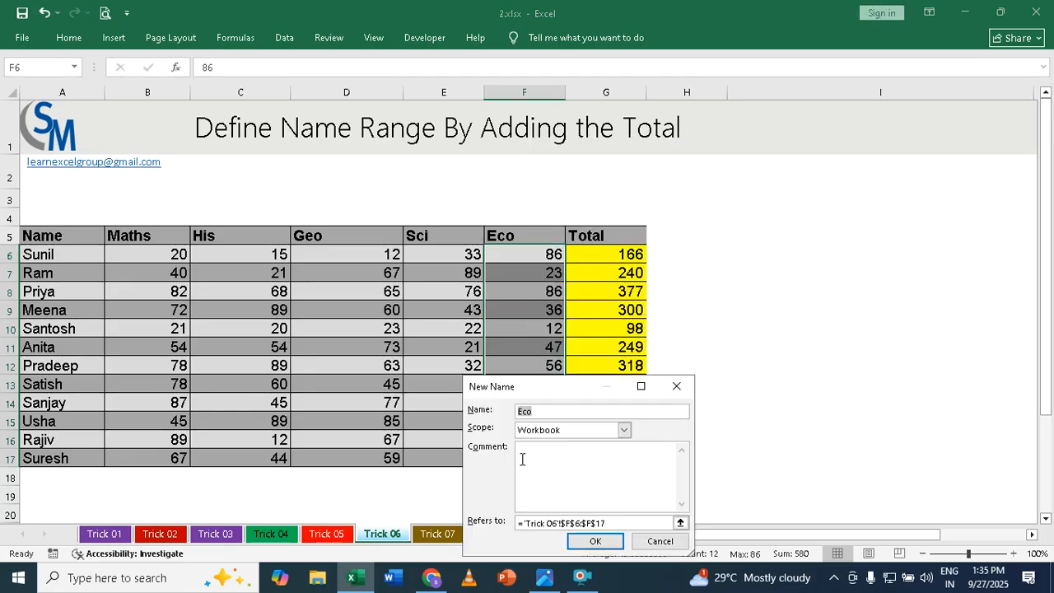
{"action": "left_click", "coordinate": [607, 541]}
In cell B19, total the three named ranges with the formula =SUM(Maths,Geo,Eco)
{"action": "left_click", "coordinate": [169, 497]}
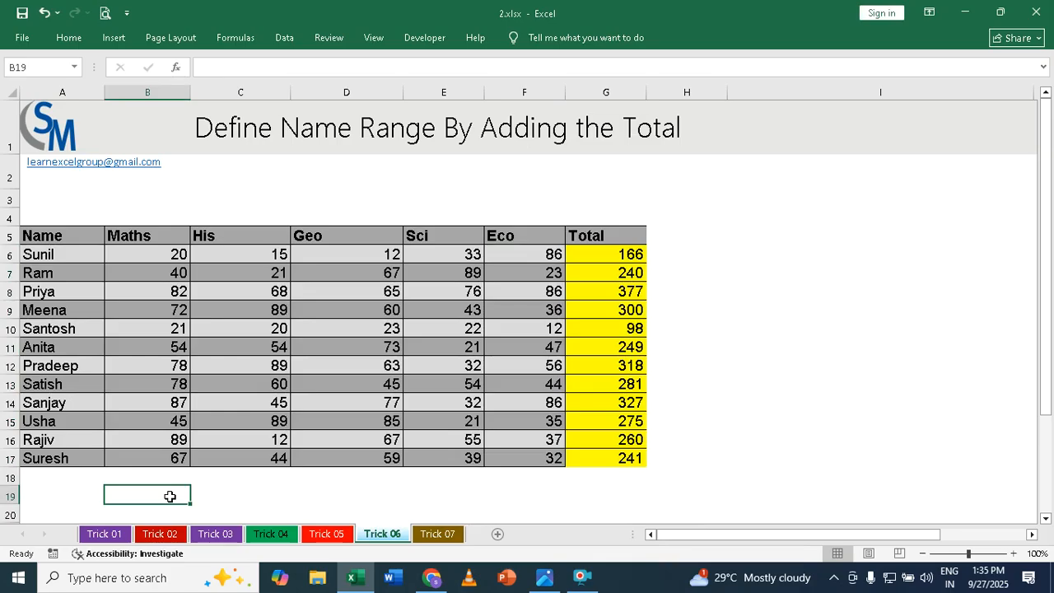
{"action": "type", "text": "=sum"}
{"action": "key", "text": "Tab"}
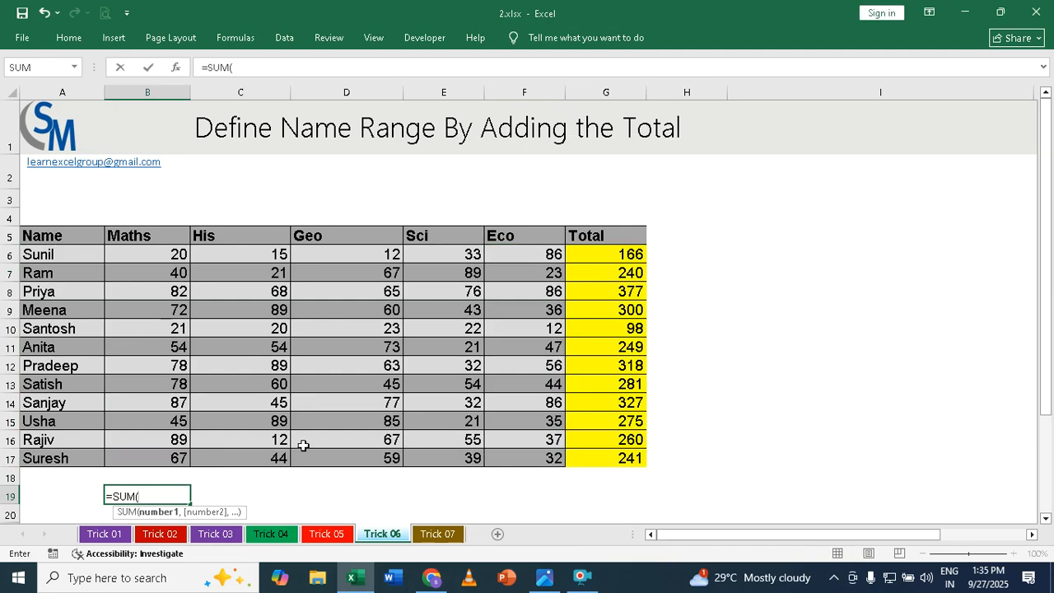
{"action": "type", "text": "math"}
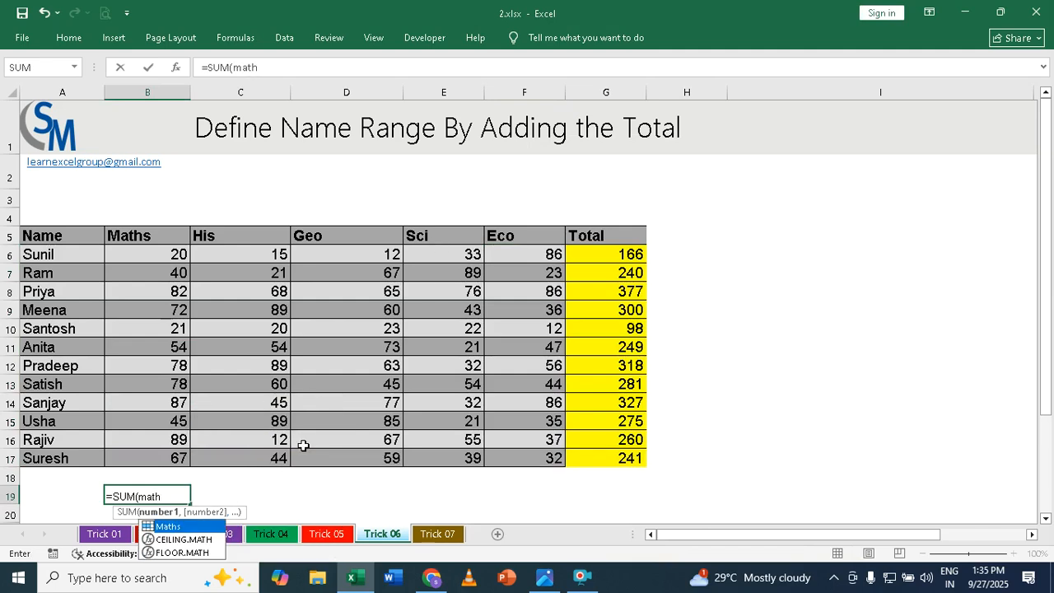
{"action": "key", "text": "BackSpace"}
{"action": "key", "text": "BackSpace"}
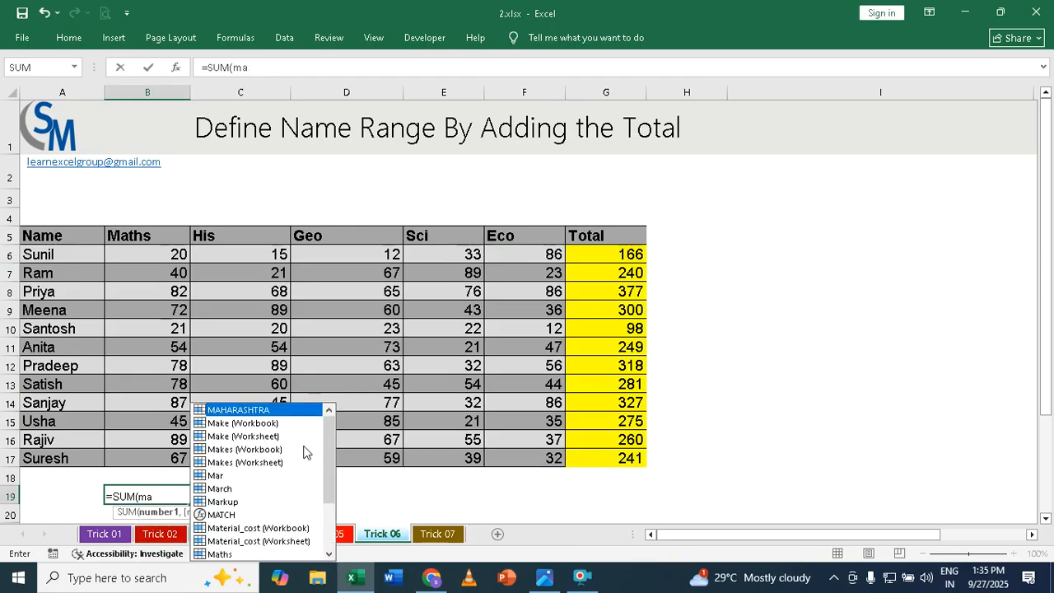
{"action": "type", "text": "th"}
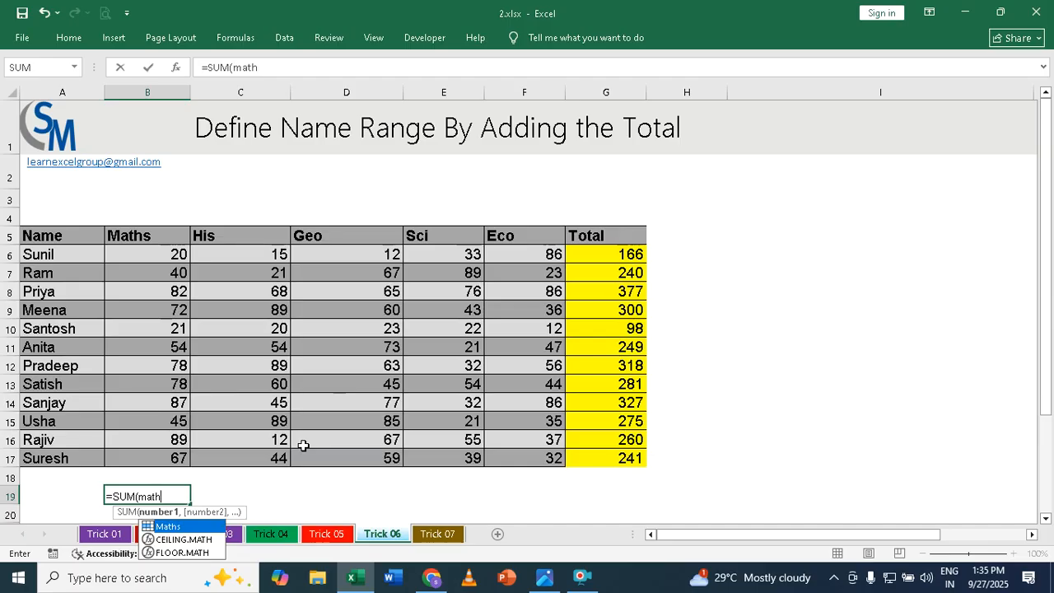
{"action": "key", "text": "Tab"}
{"action": "type", "text": ","}
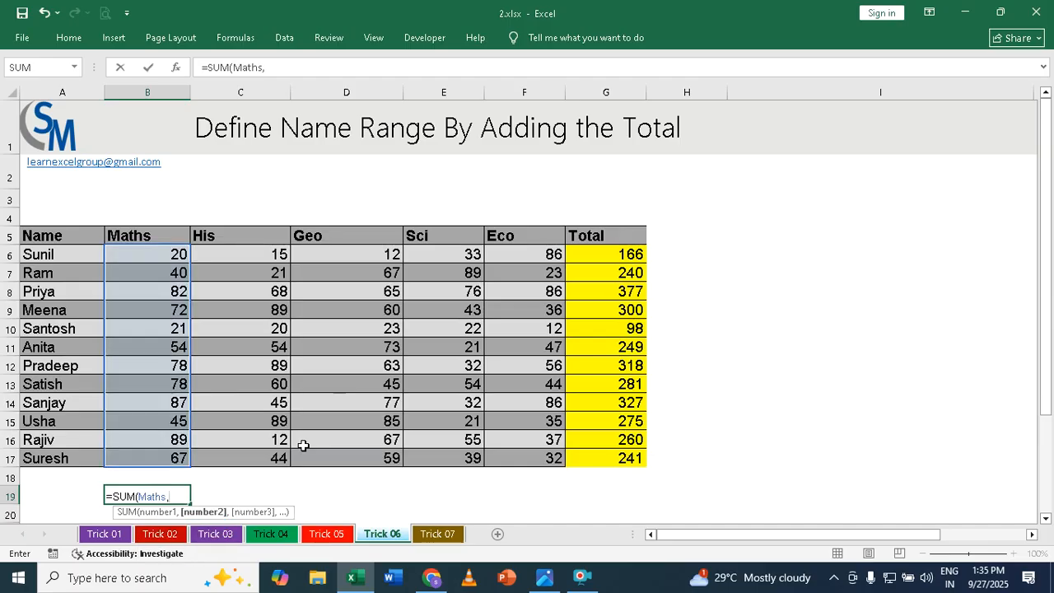
{"action": "type", "text": "geo"}
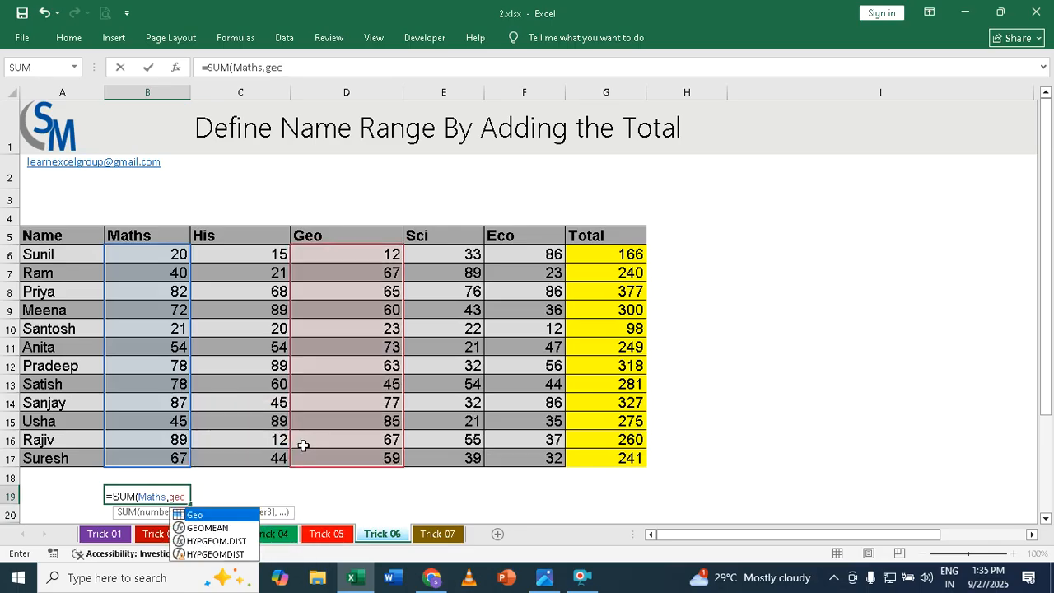
{"action": "key", "text": "Tab"}
{"action": "type", "text": ","}
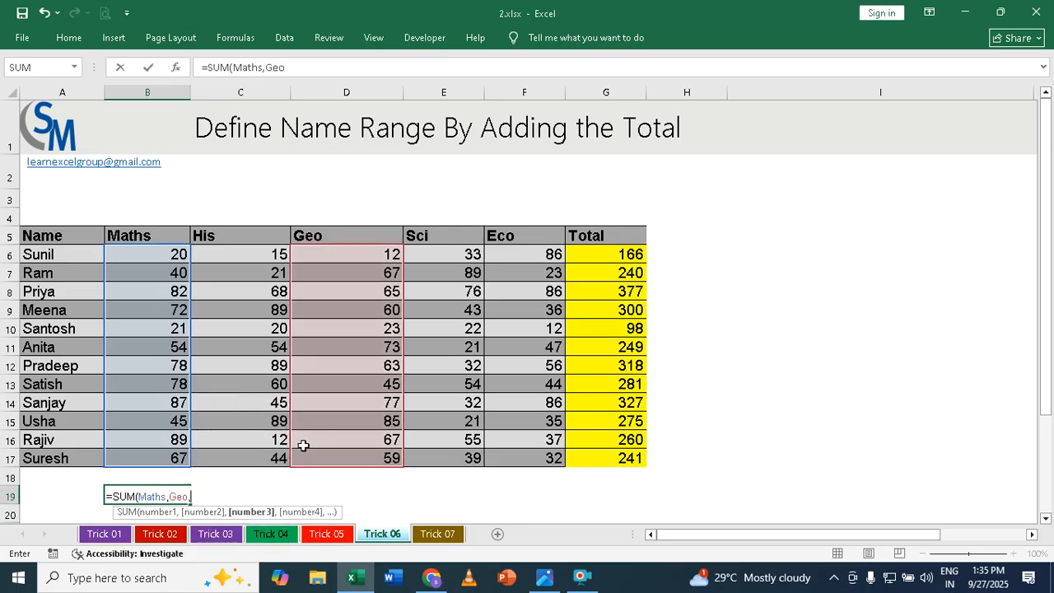
{"action": "type", "text": "eco"}
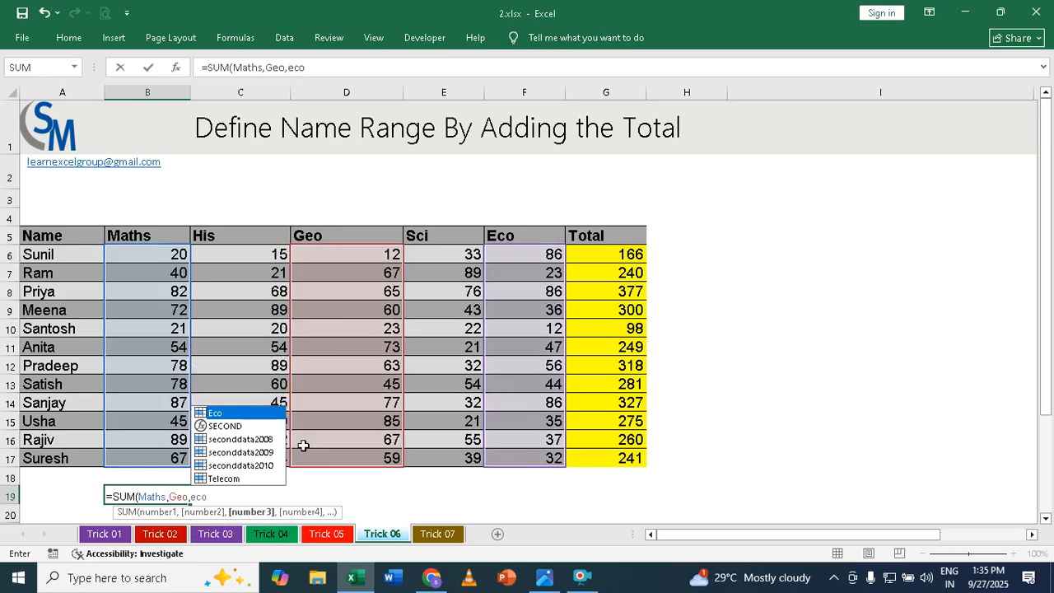
{"action": "key", "text": "Return"}
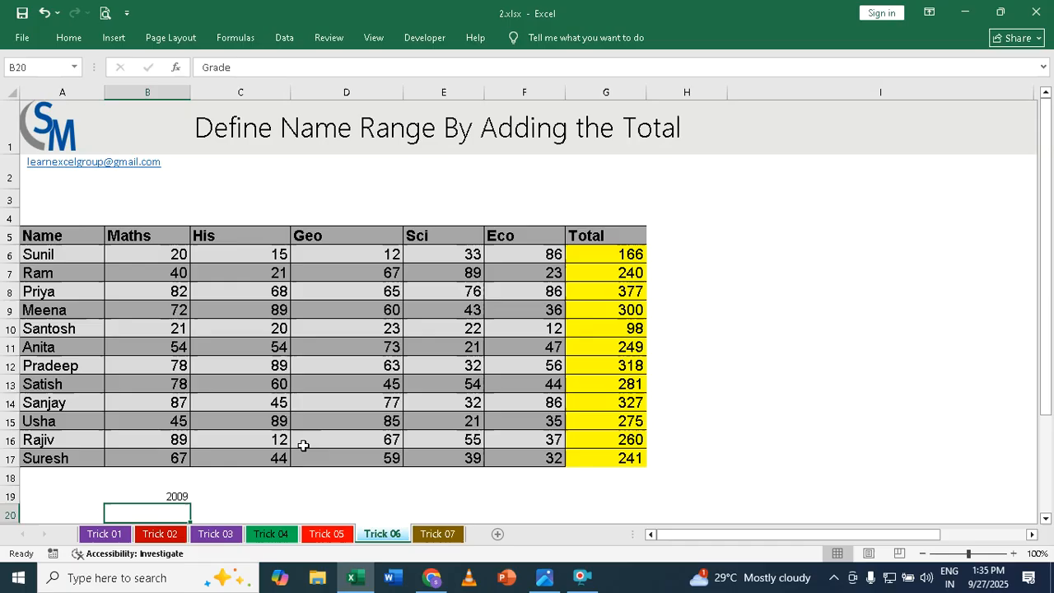
{"action": "left_click", "coordinate": [173, 492]}
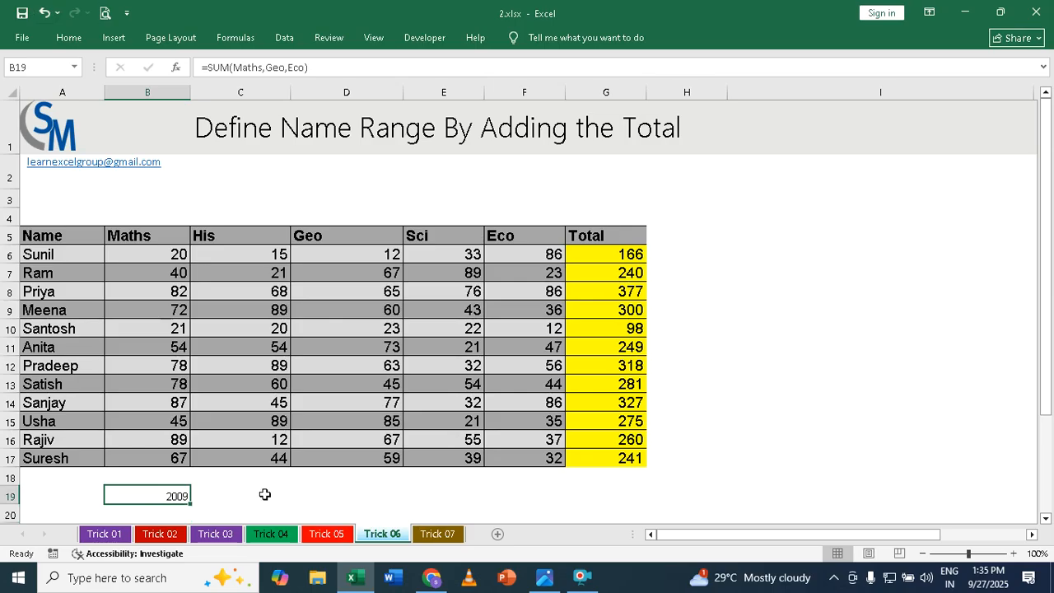
In cell D19, enter =SUM(B6:B17,D6:D17,F6:F17) and compare it with the named-range formula in B19
{"action": "left_click", "coordinate": [346, 496]}
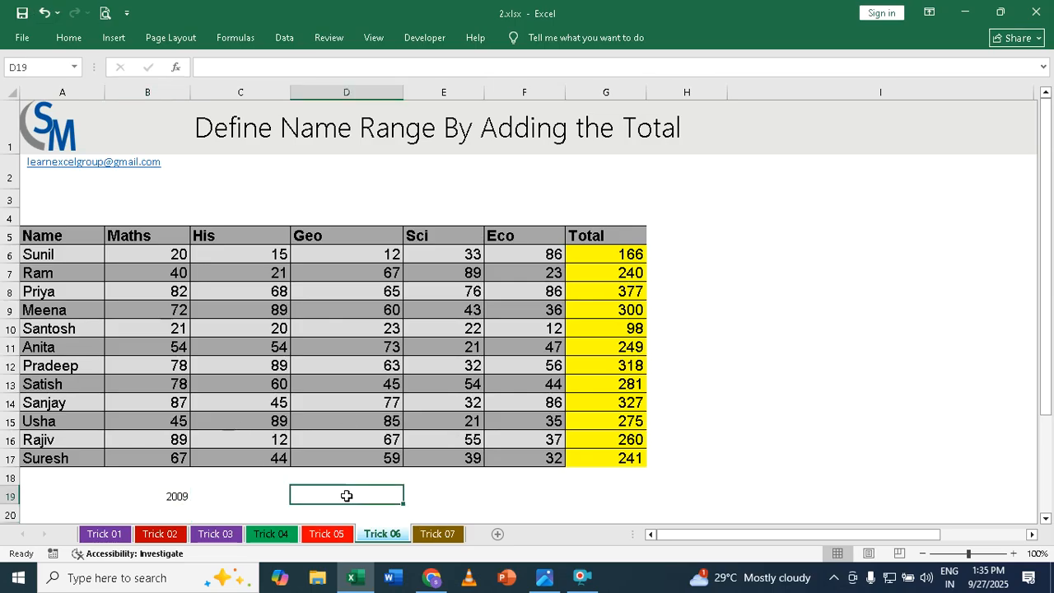
{"action": "type", "text": "=sum"}
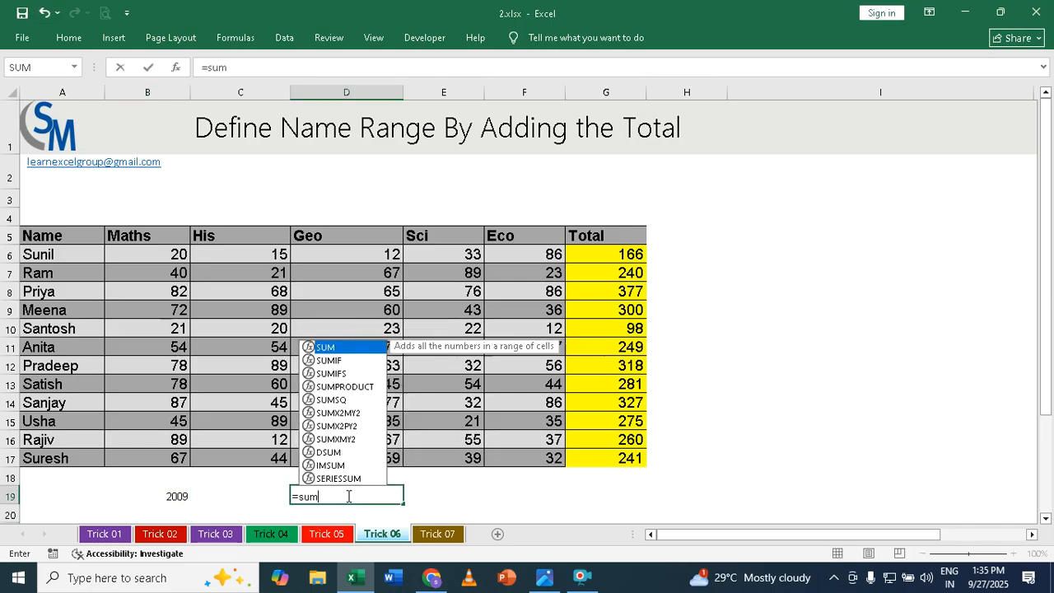
{"action": "key", "text": "Tab"}
{"action": "left_click_drag", "start_coordinate": [151, 256], "coordinate": [146, 455]}
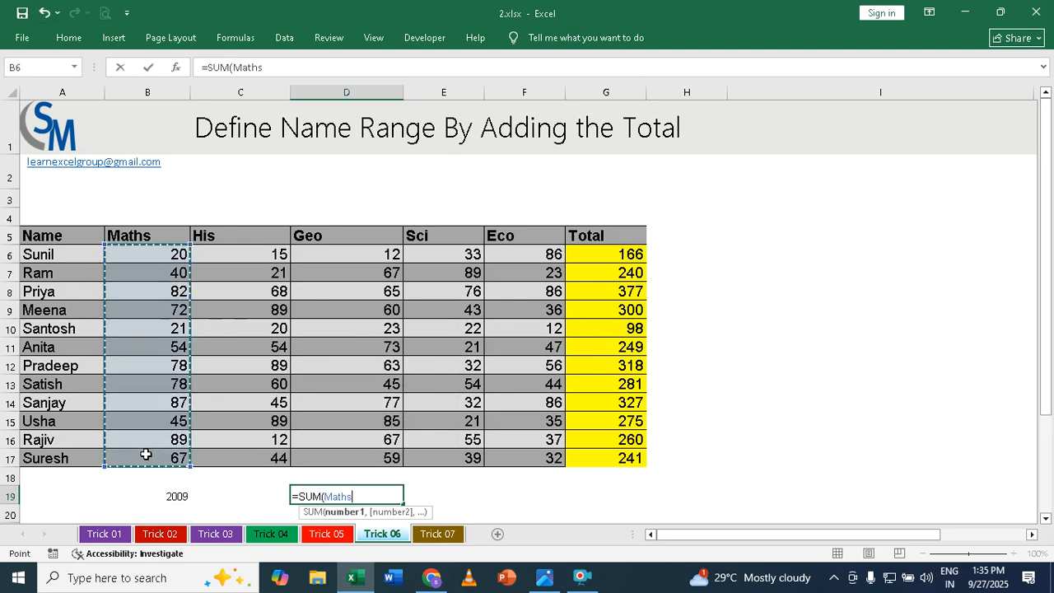
{"action": "type", "text": ","}
{"action": "left_click_drag", "start_coordinate": [379, 254], "coordinate": [360, 455]}
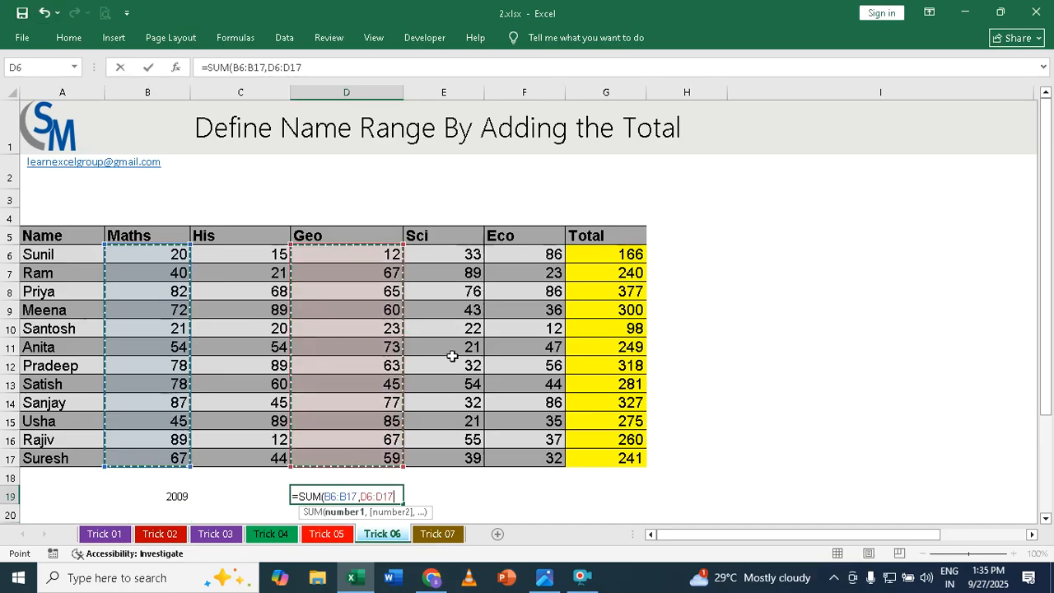
{"action": "type", "text": ","}
{"action": "left_click_drag", "start_coordinate": [525, 254], "coordinate": [508, 459]}
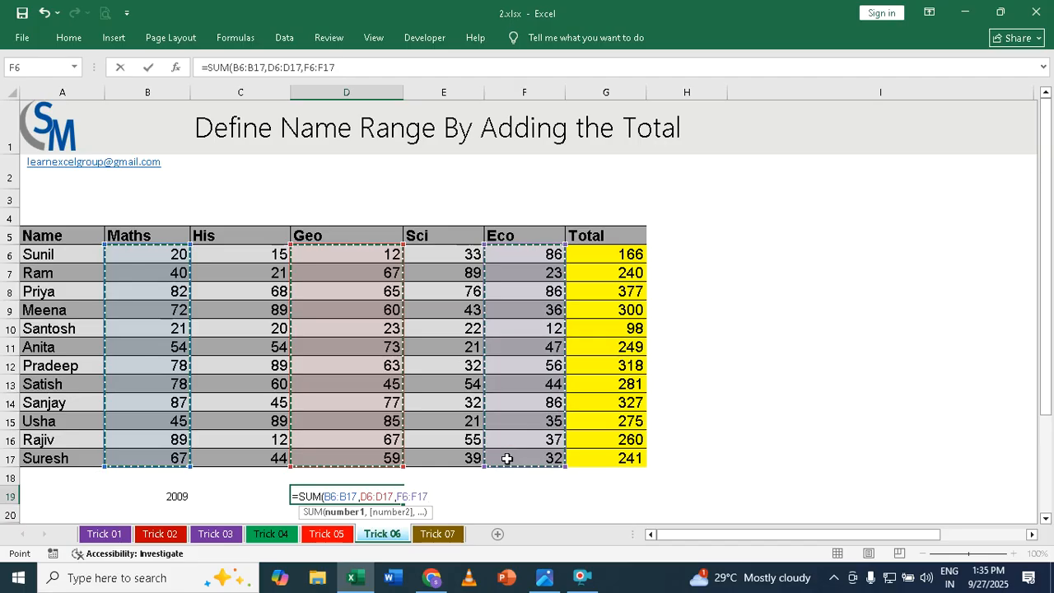
{"action": "type", "text": ")"}
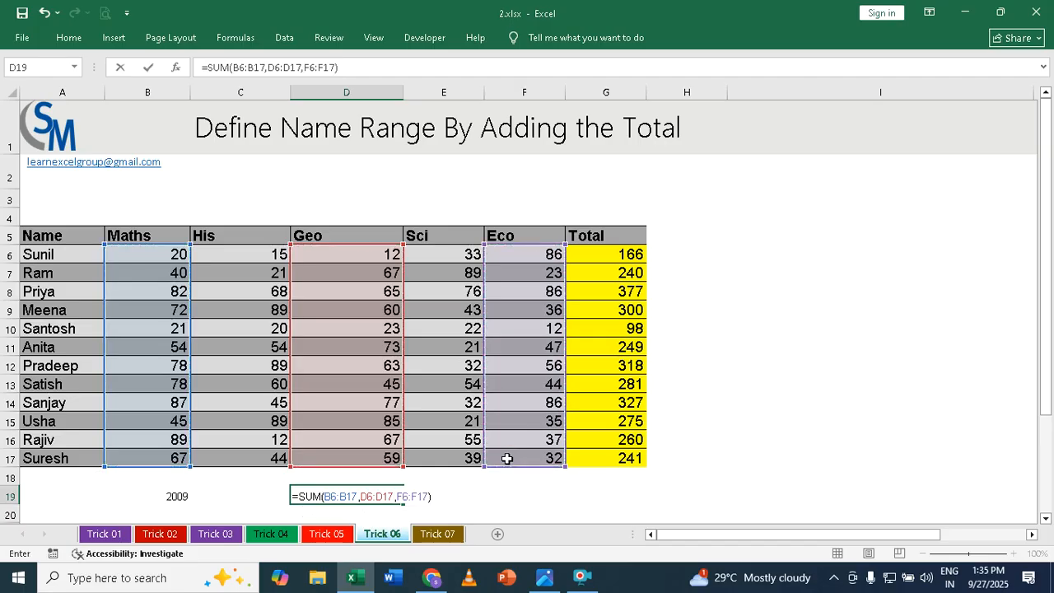
{"action": "key", "text": "Return"}
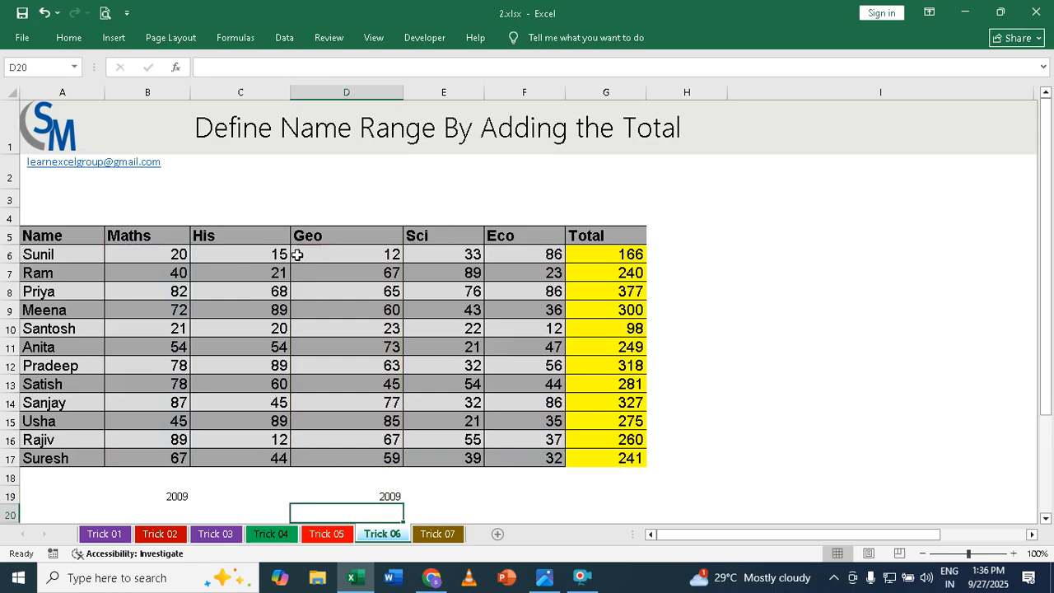
{"action": "left_click", "coordinate": [182, 496]}
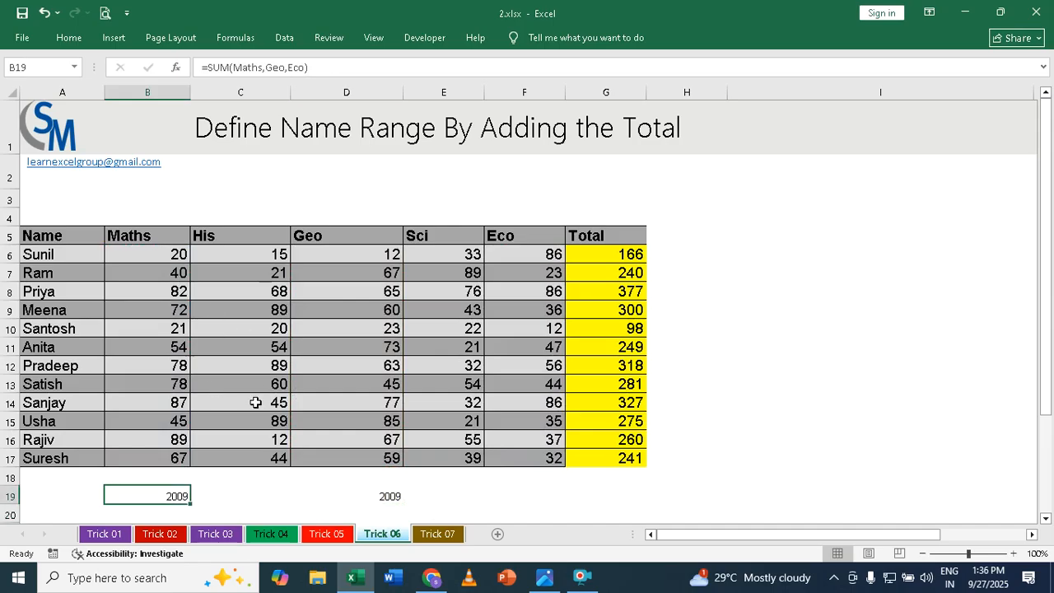
On the Trick 07 sheet, examine the formulas behind the Unit Sold total and January's Sales, Total Exp and Net Income
{"action": "left_click", "coordinate": [438, 534]}
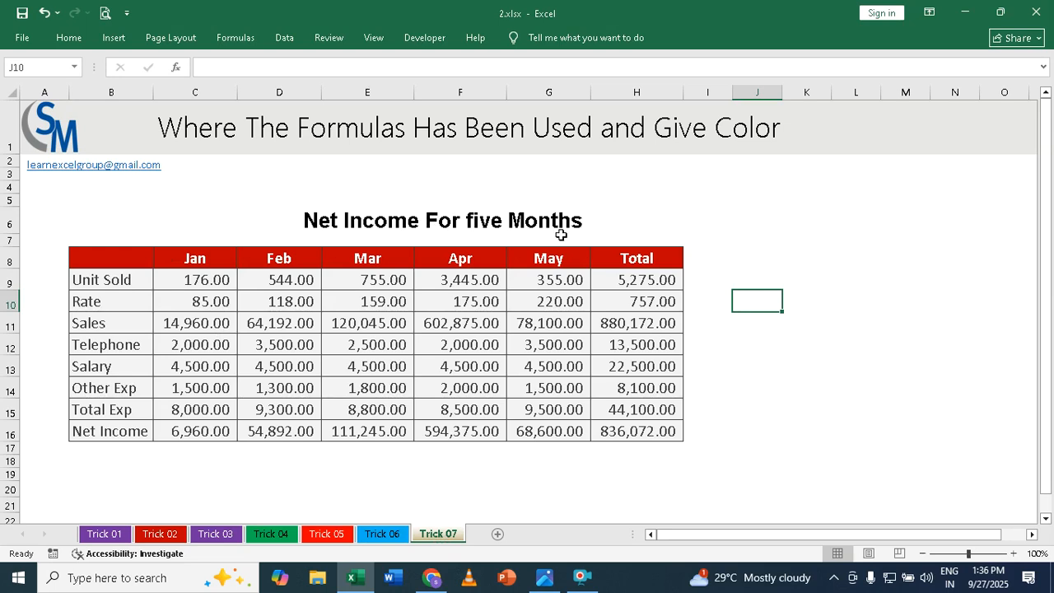
{"action": "left_click", "coordinate": [658, 278]}
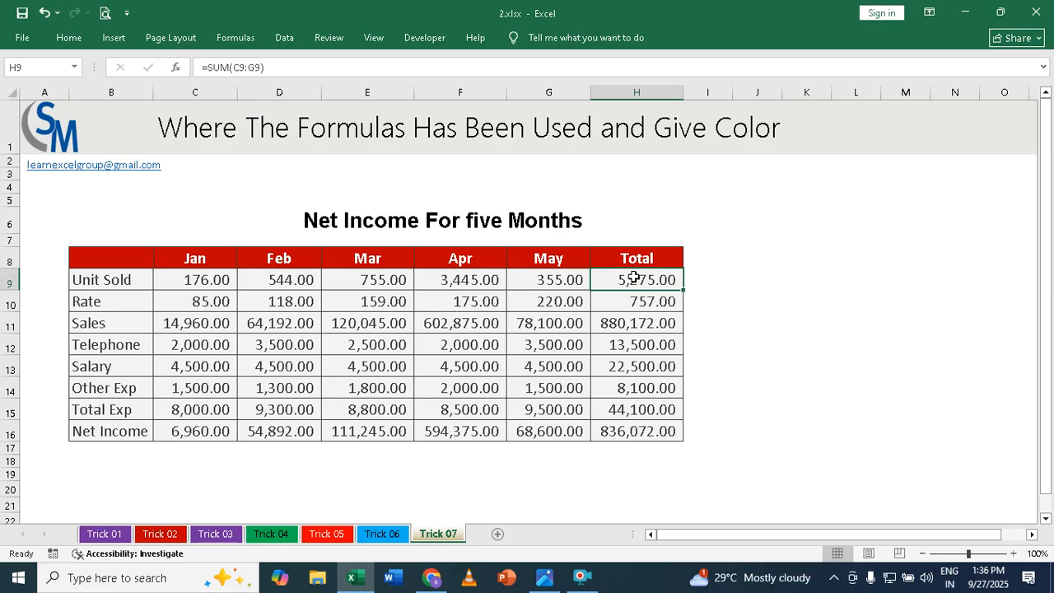
{"action": "left_click", "coordinate": [192, 326]}
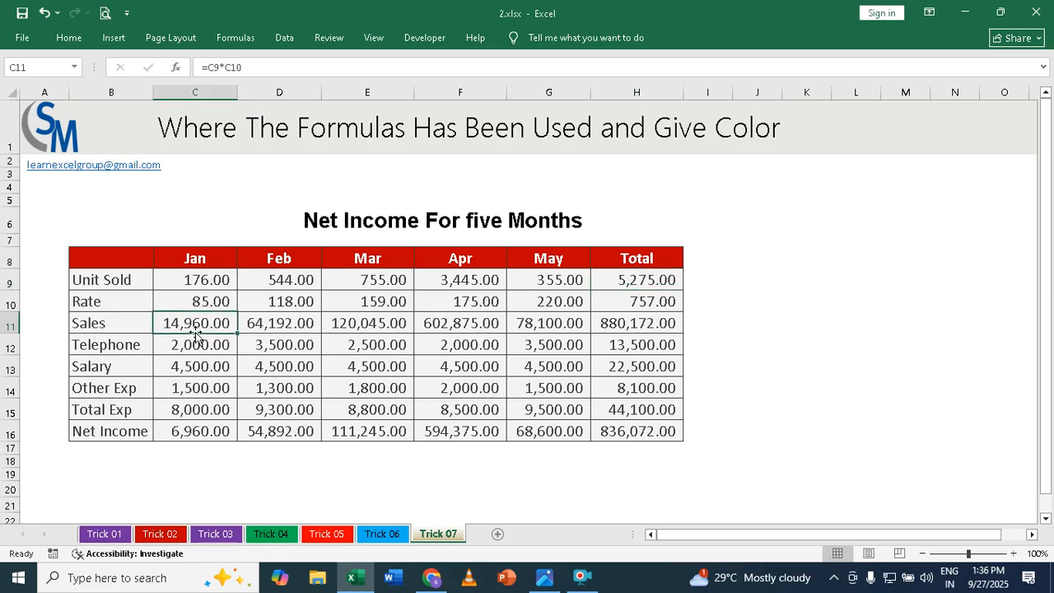
{"action": "left_click", "coordinate": [196, 410]}
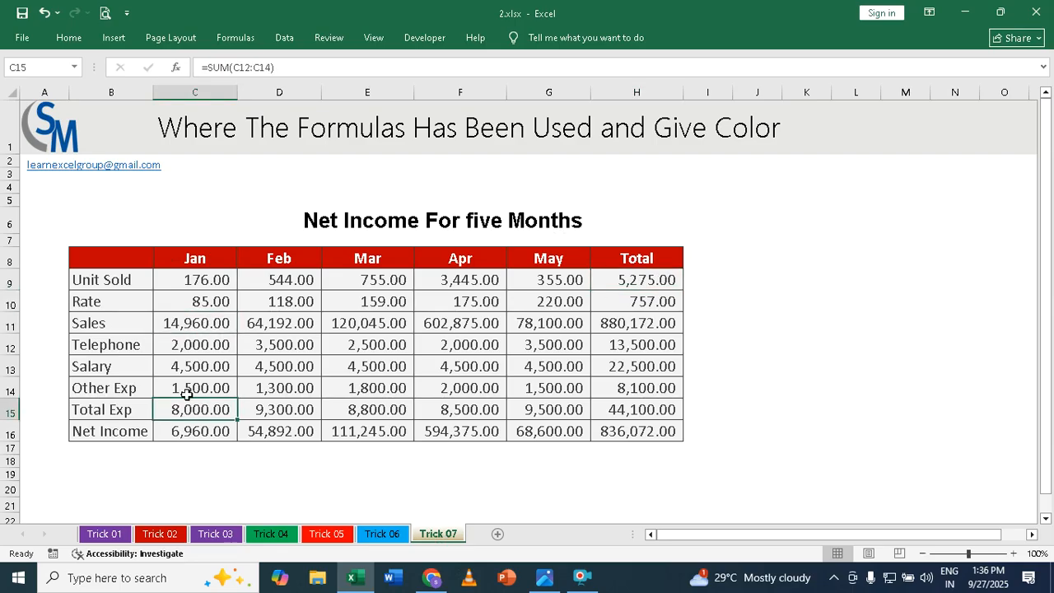
{"action": "left_click", "coordinate": [200, 431]}
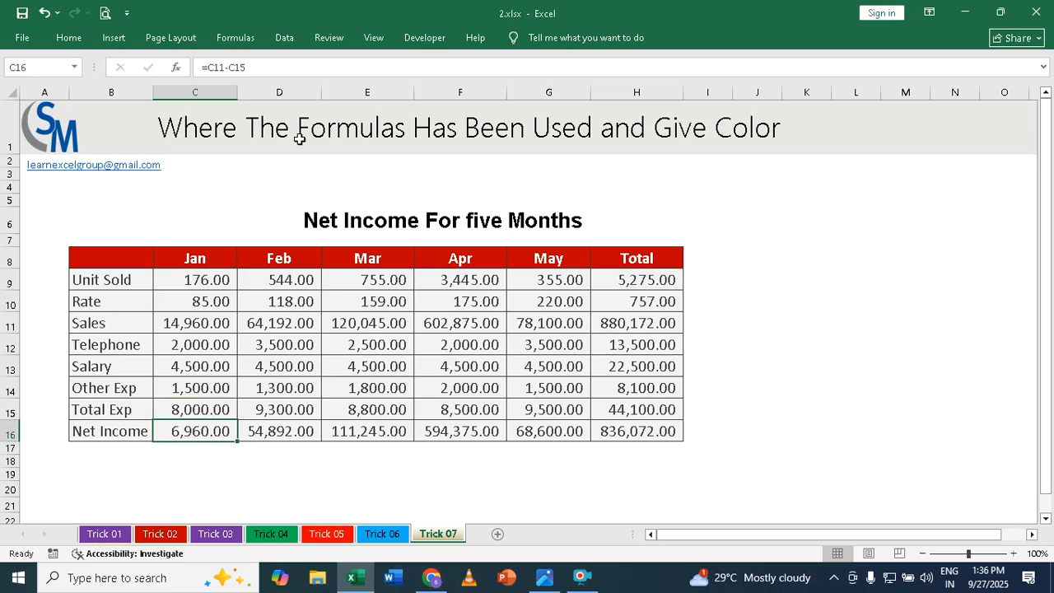
Within C9:H16, select only the formula cells using Go To Special, with the Logicals and Errors result types excluded
{"action": "left_click_drag", "start_coordinate": [201, 279], "coordinate": [640, 433]}
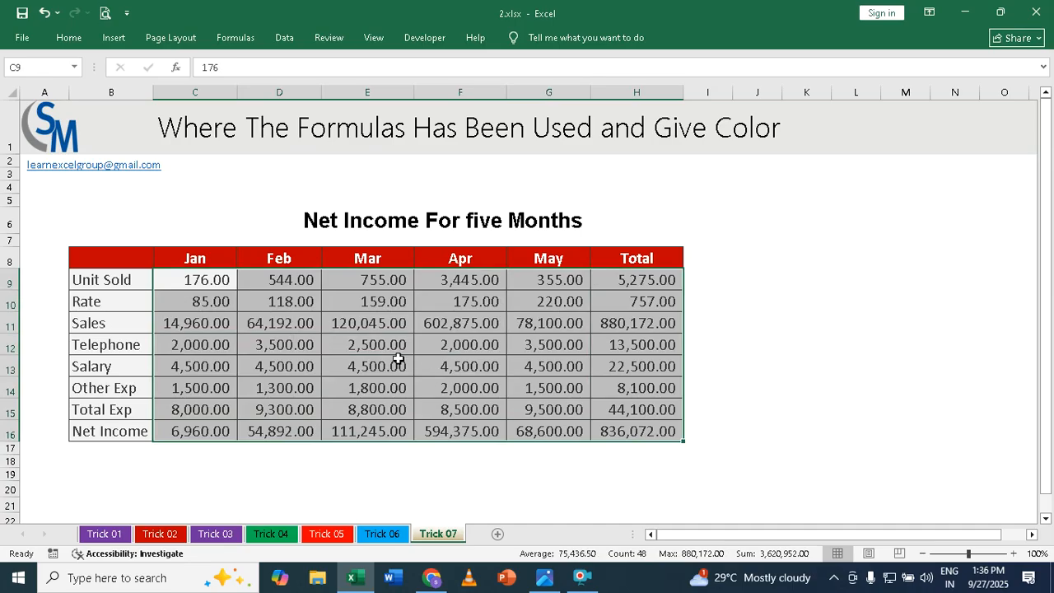
{"action": "key", "text": "ctrl+g"}
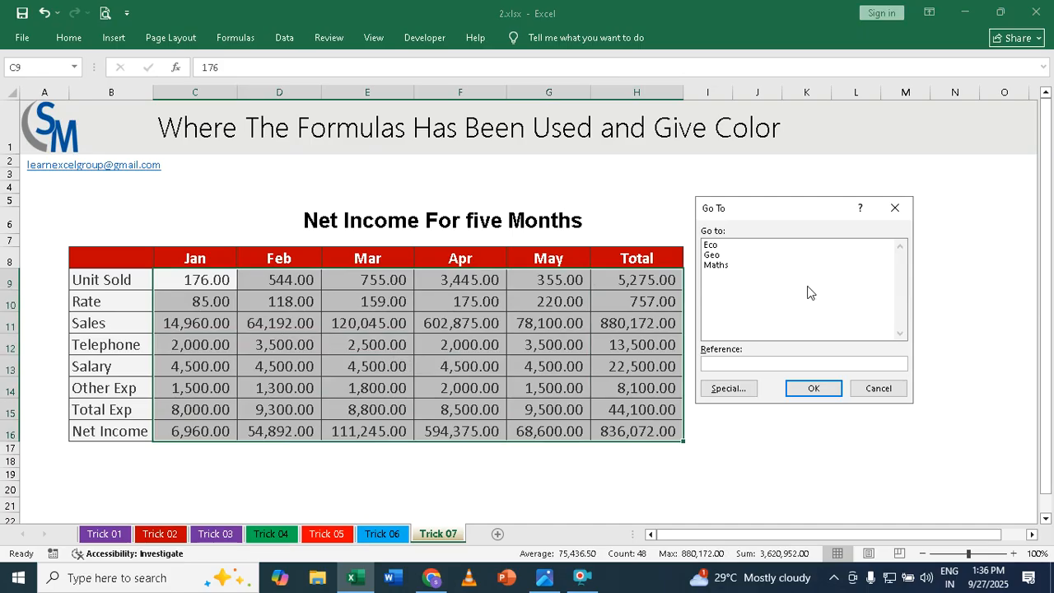
{"action": "left_click", "coordinate": [728, 389]}
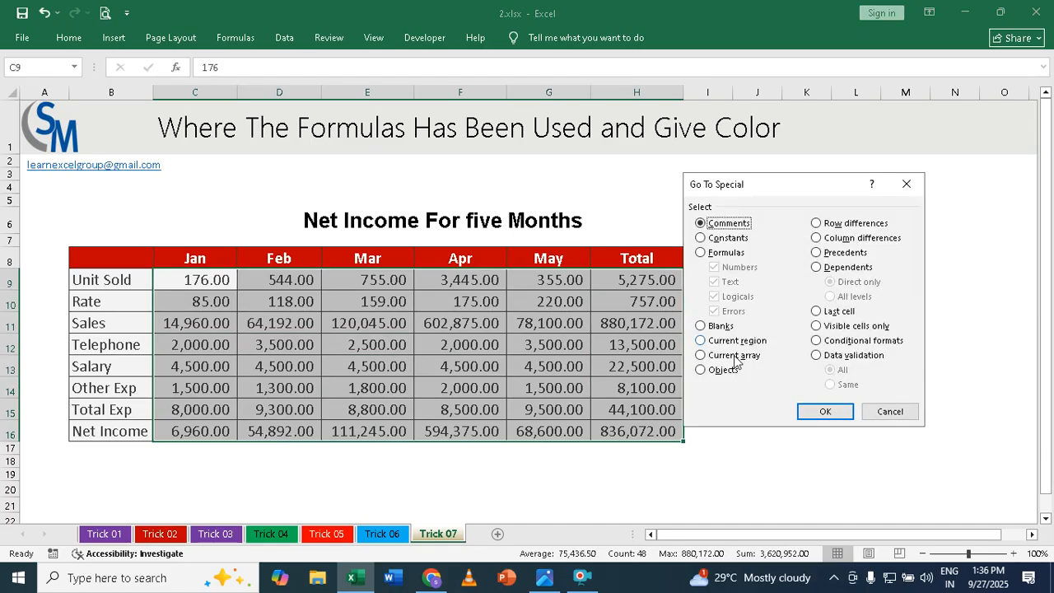
{"action": "left_click", "coordinate": [715, 257]}
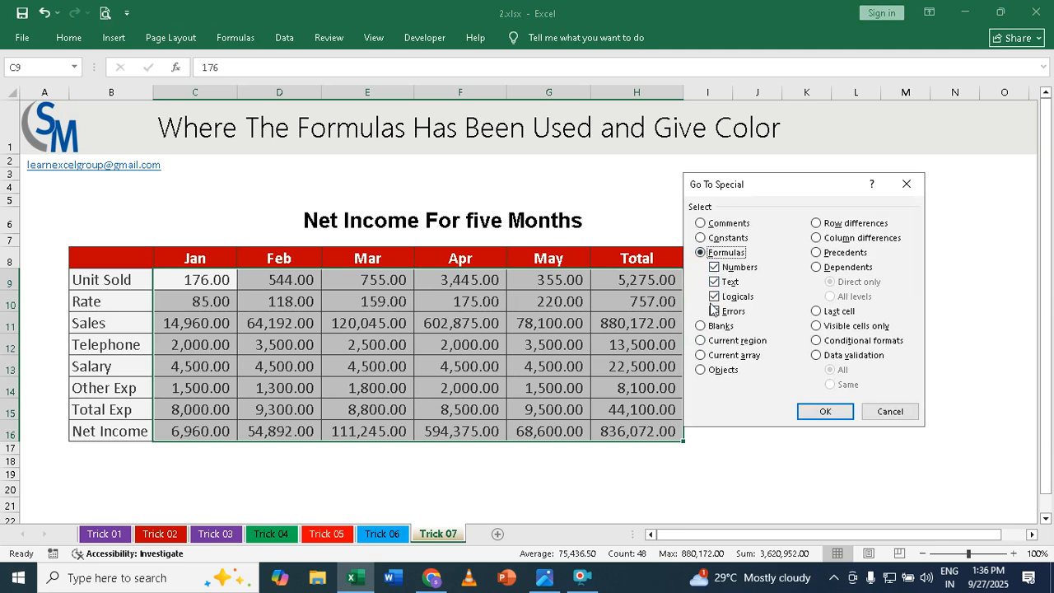
{"action": "left_click", "coordinate": [714, 297]}
{"action": "left_click", "coordinate": [714, 311]}
{"action": "left_click", "coordinate": [825, 411]}
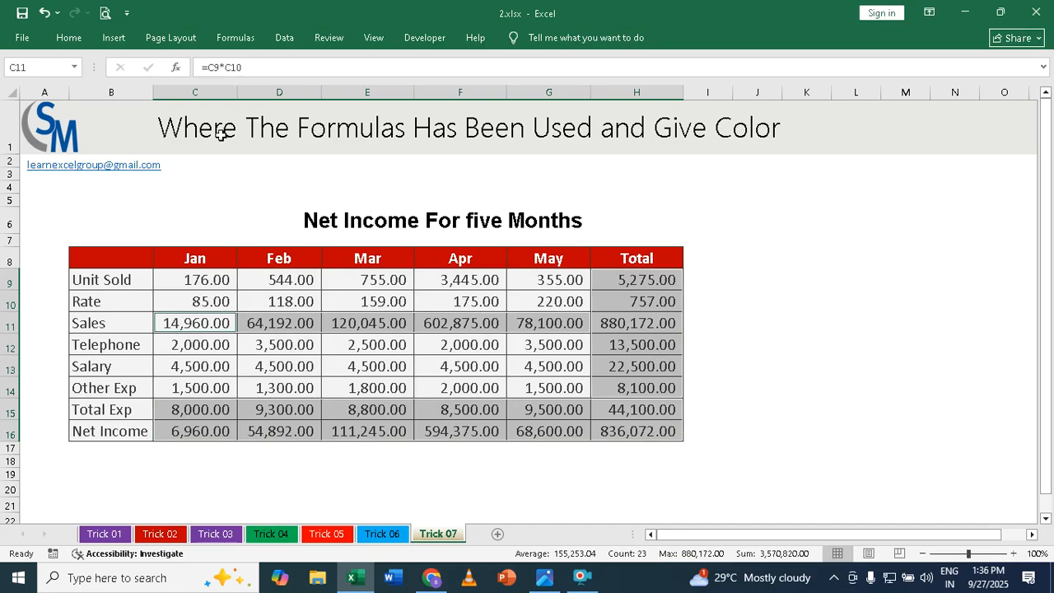
Give the selected formula cells a standard dark red font colour and a standard orange fill, and deselect them
{"action": "left_click", "coordinate": [71, 39]}
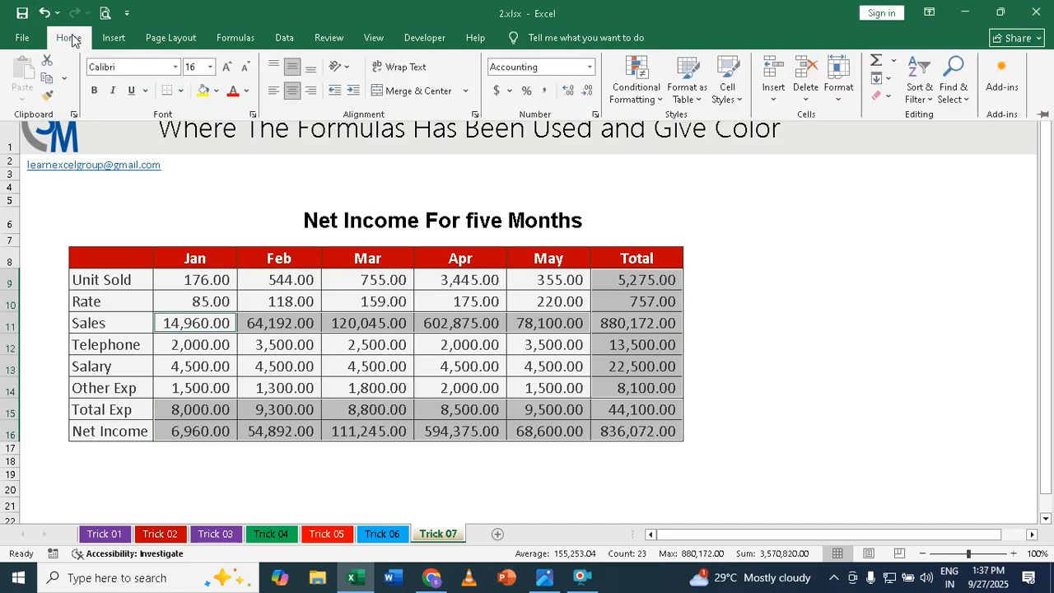
{"action": "left_click", "coordinate": [248, 92]}
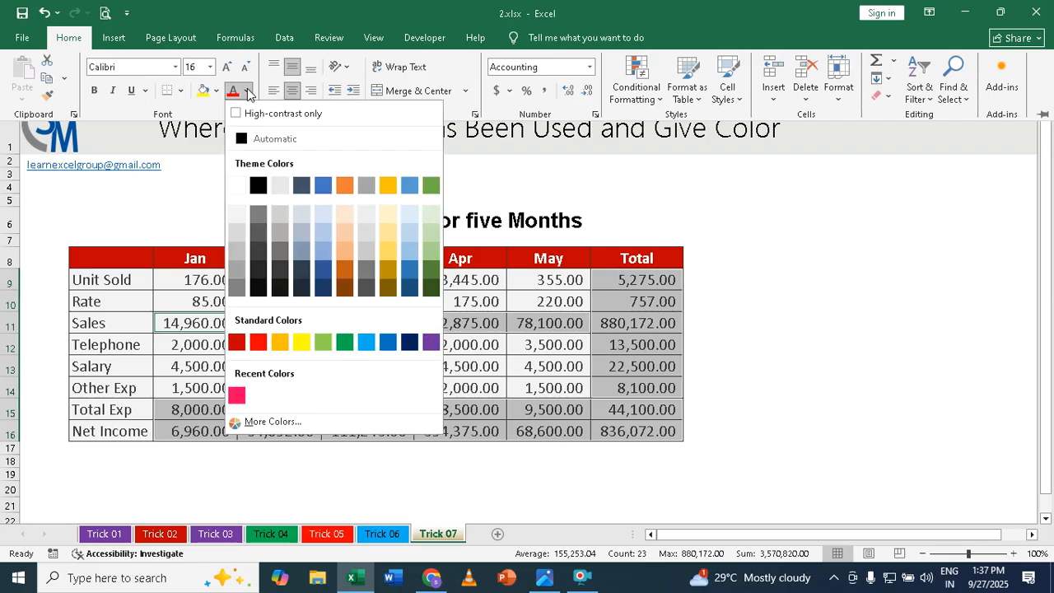
{"action": "left_click", "coordinate": [237, 342]}
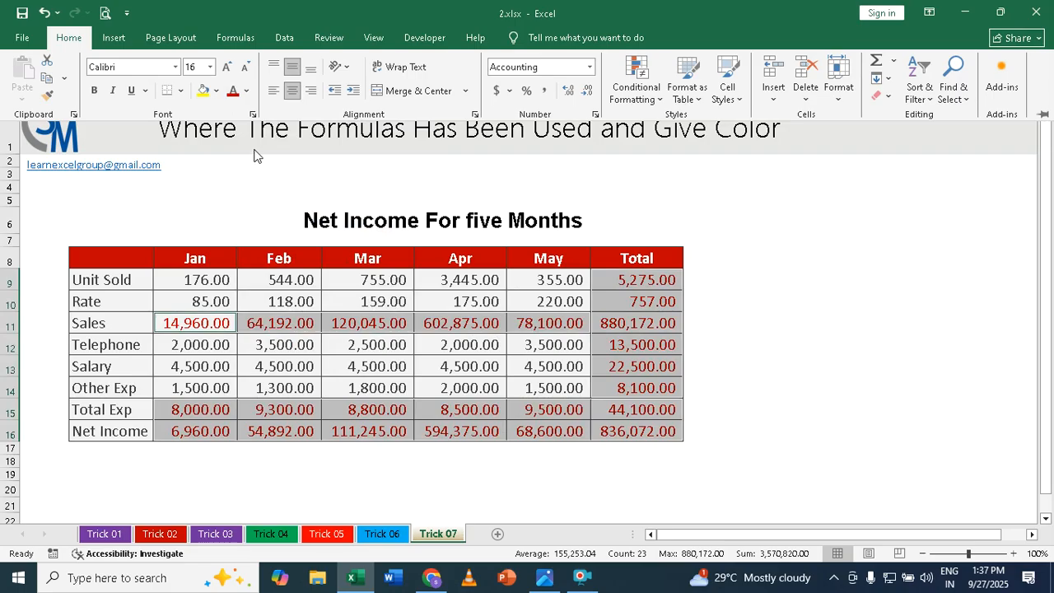
{"action": "left_click", "coordinate": [217, 91]}
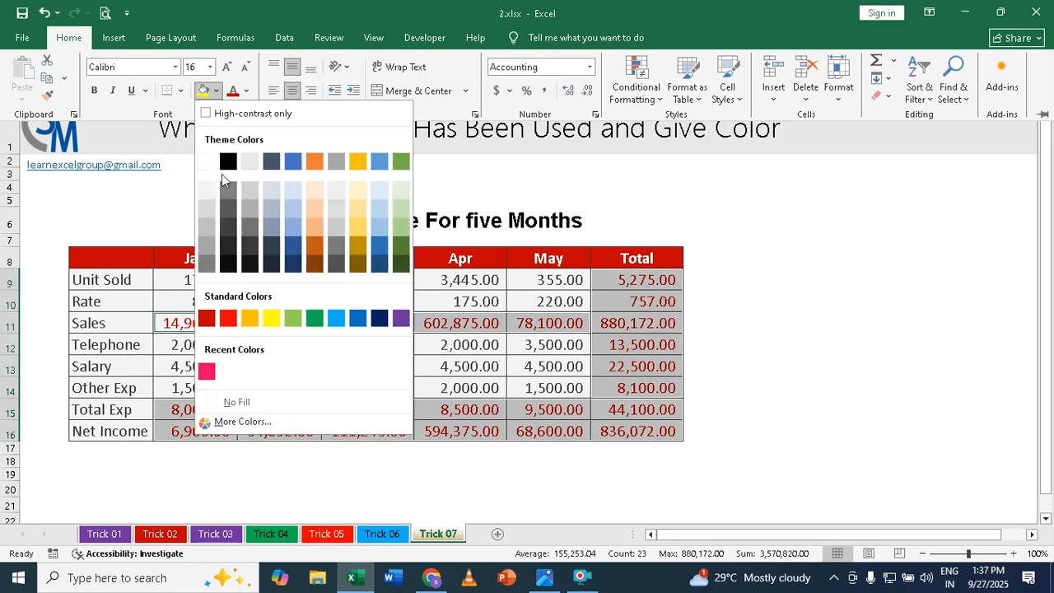
{"action": "left_click", "coordinate": [254, 322]}
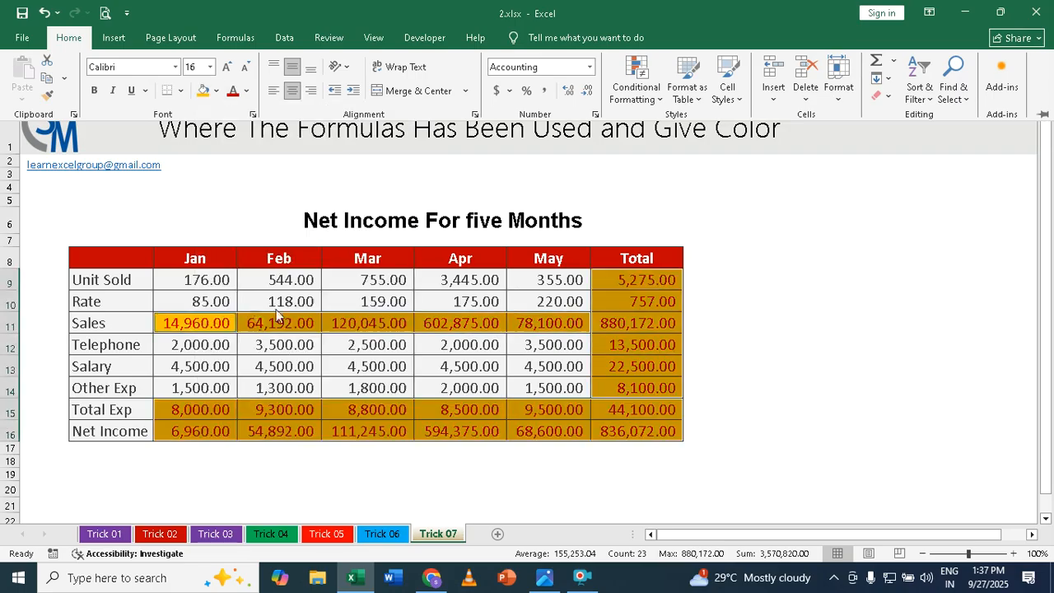
{"action": "left_click", "coordinate": [847, 323]}
{"action": "left_click", "coordinate": [843, 323]}
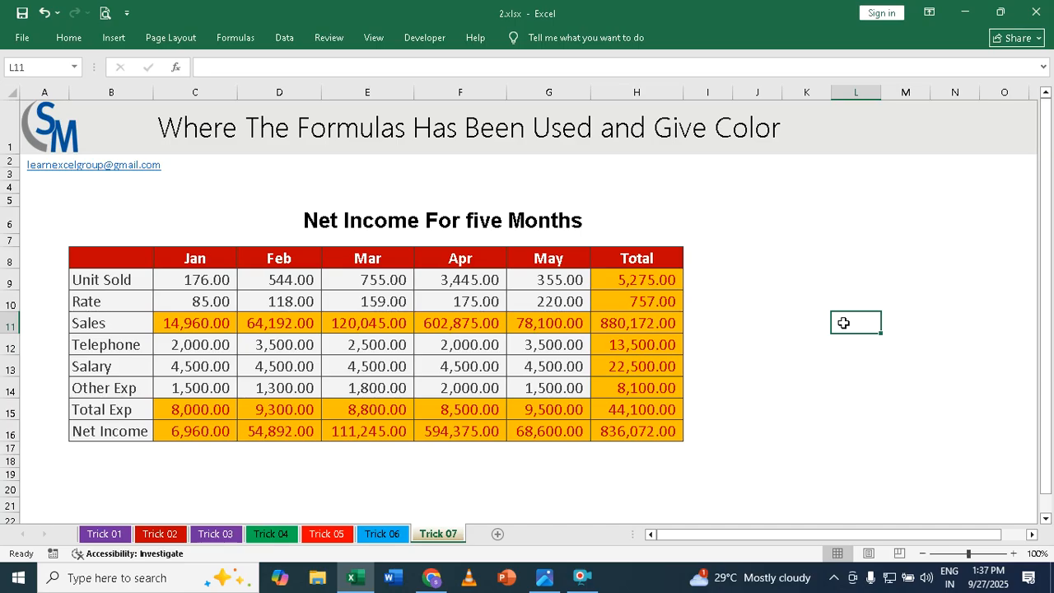
{"action": "left_click", "coordinate": [582, 577]}
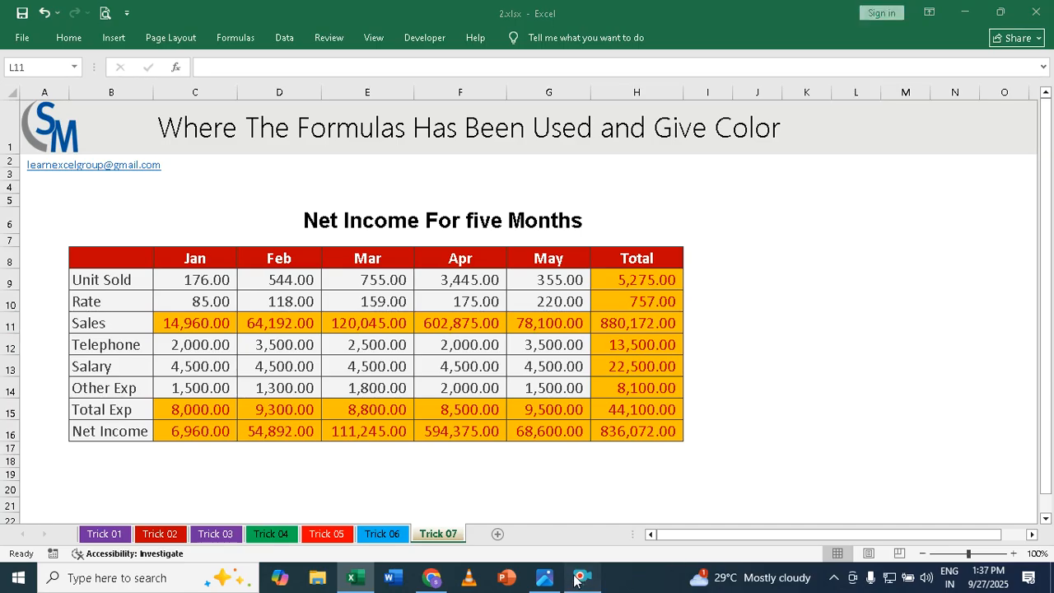